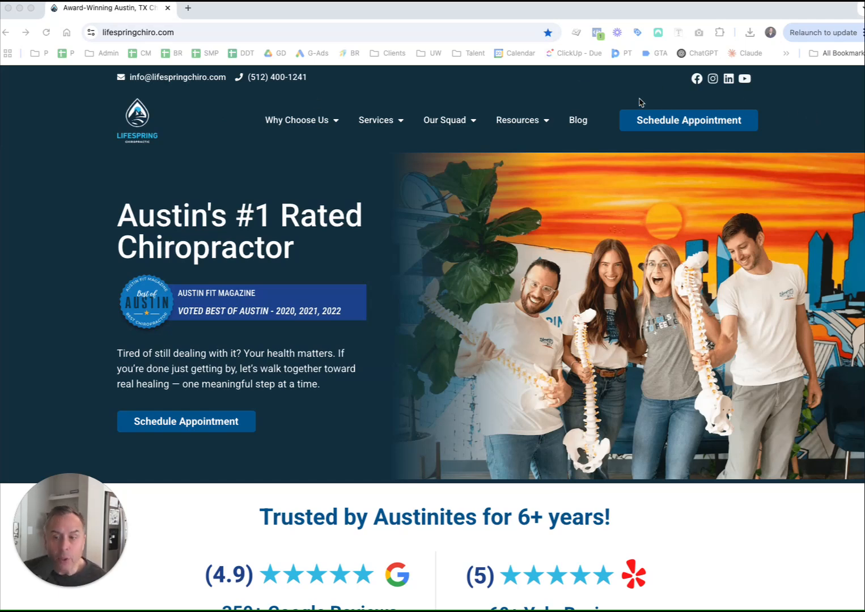
# Examine the Lifespring Chiropractic homepage for its appointment buttons, contact details, FAQ section and footer contact information
pyautogui.click(610, 95)
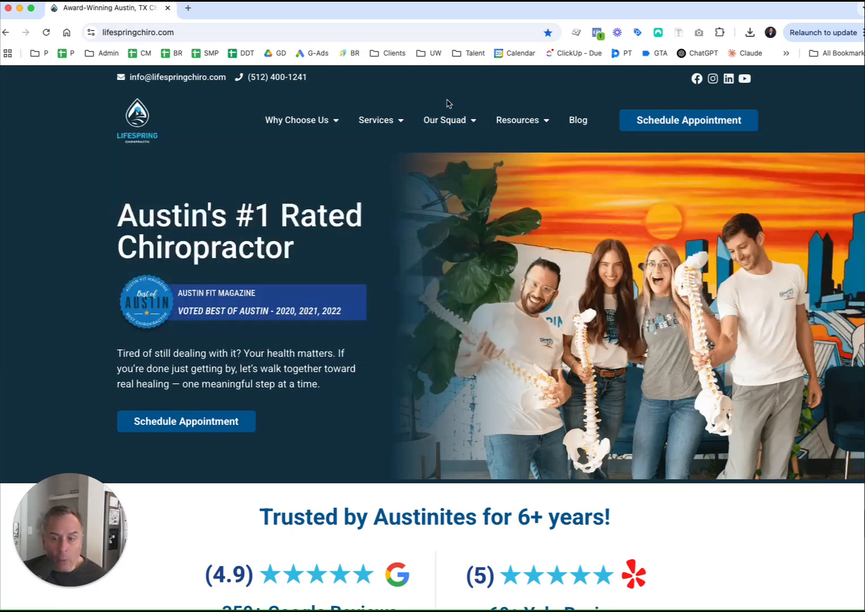
pyautogui.moveTo(519, 120)
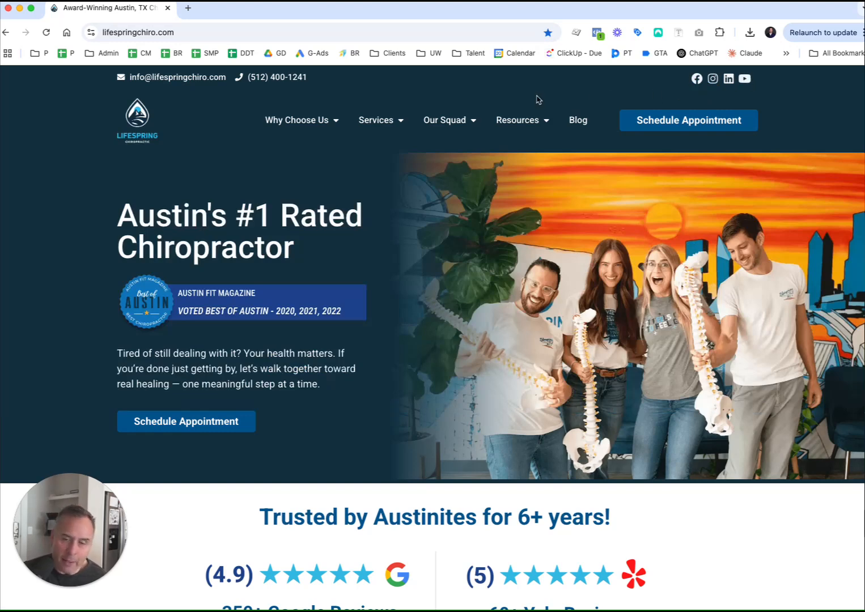
pyautogui.scroll(-1, 429, 106)
pyautogui.moveTo(431, 105)
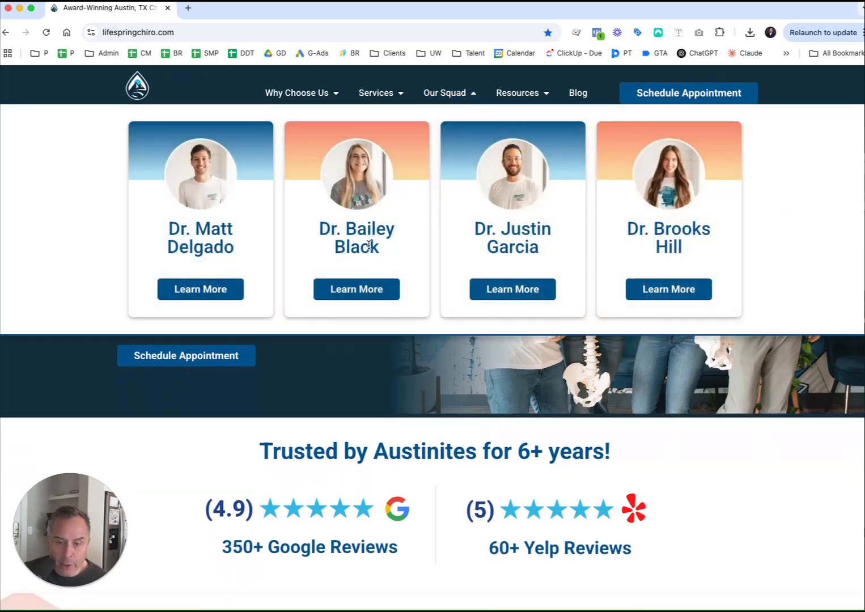
pyautogui.scroll(-3, 335, 399)
pyautogui.scroll(-10, 334, 399)
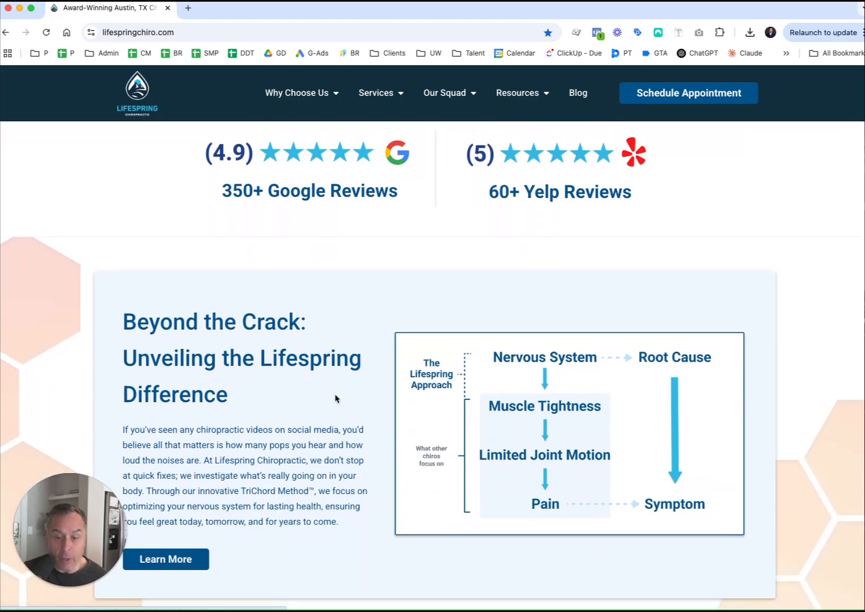
pyautogui.scroll(-11, 335, 397)
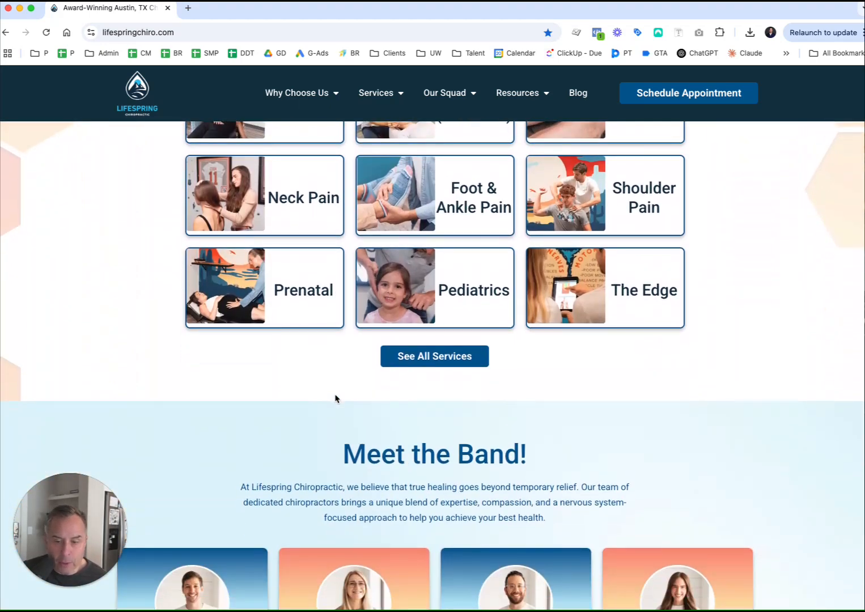
pyautogui.scroll(-18, 335, 396)
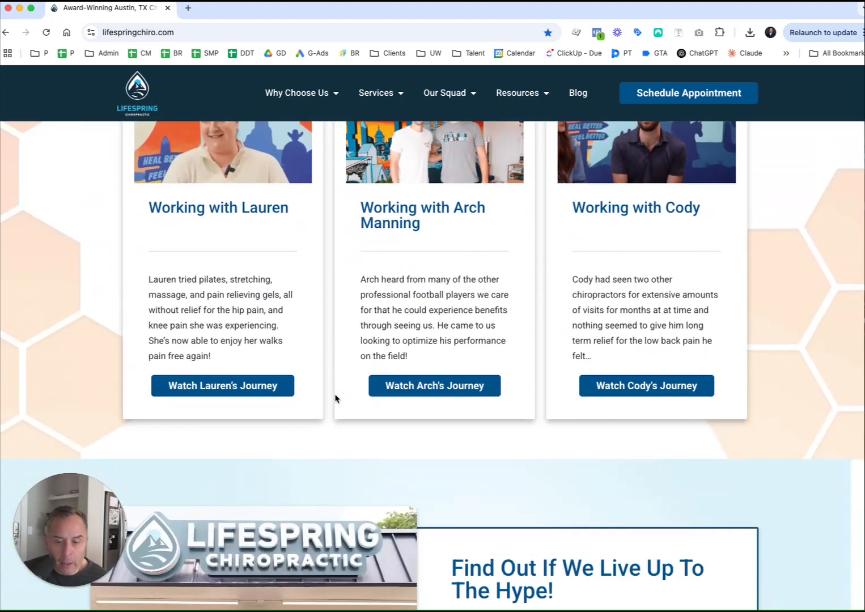
pyautogui.scroll(-2, 335, 399)
pyautogui.scroll(1, 336, 400)
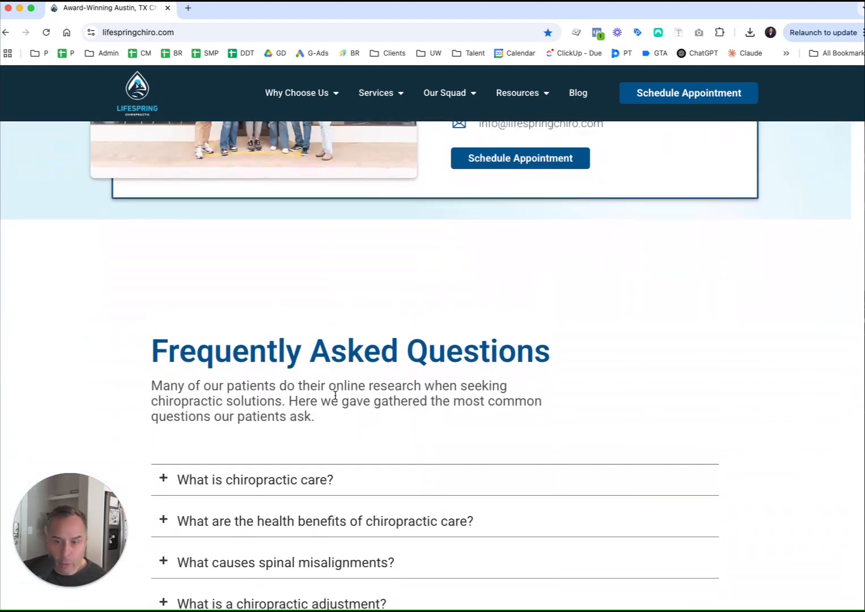
pyautogui.scroll(2, 491, 305)
pyautogui.scroll(1, 561, 272)
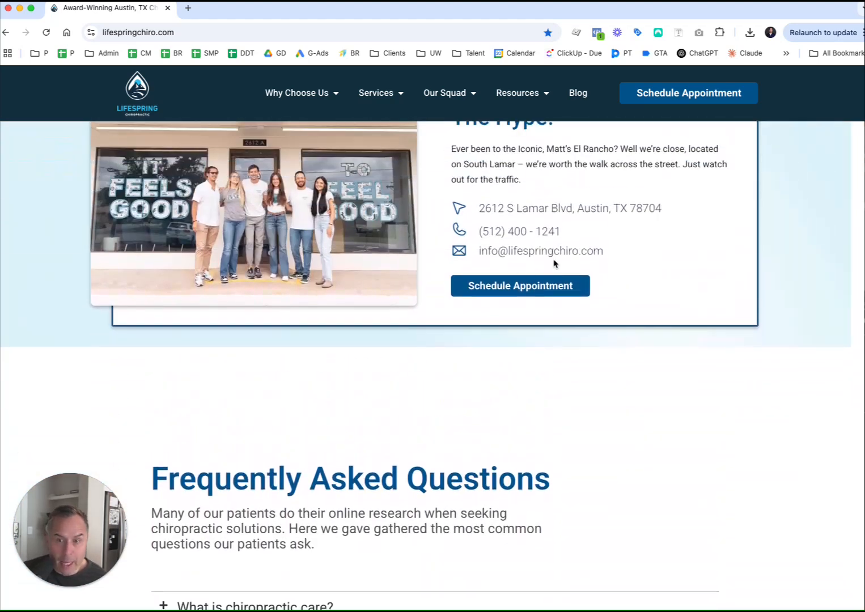
pyautogui.scroll(1, 573, 262)
pyautogui.scroll(1, 573, 262)
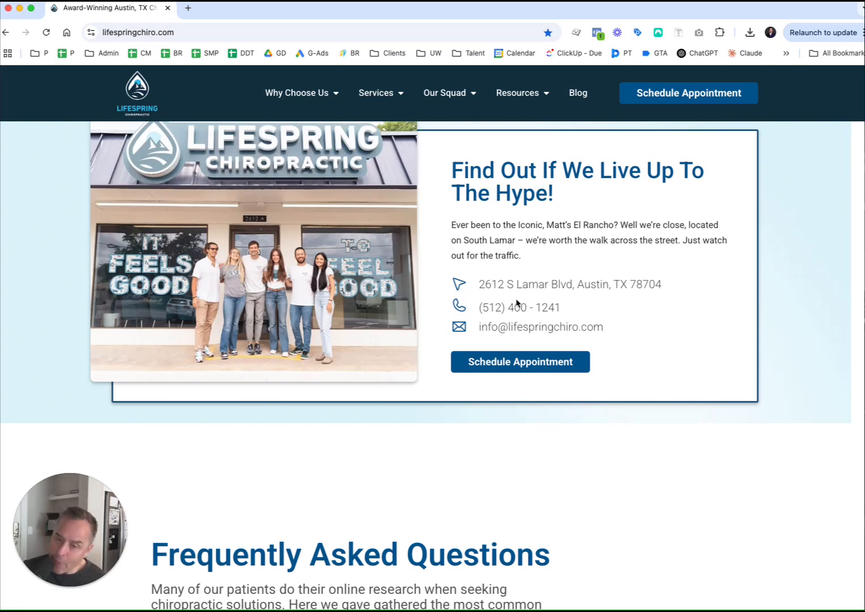
pyautogui.scroll(-15, 557, 300)
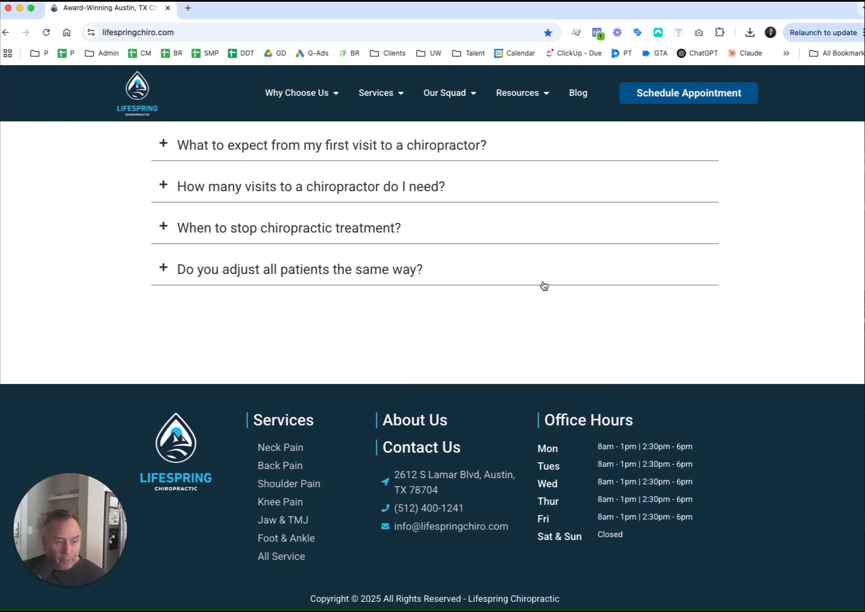
pyautogui.scroll(1, 544, 286)
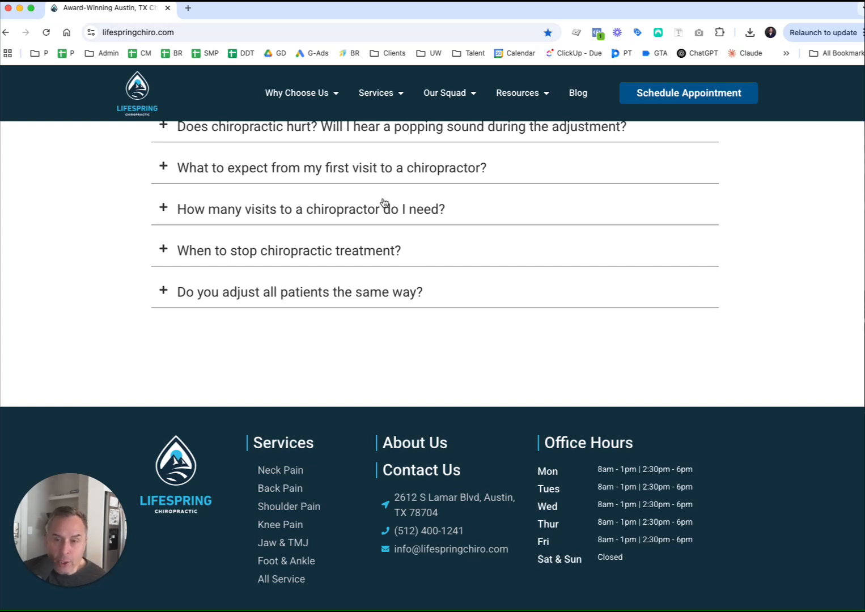
pyautogui.scroll(1, 384, 202)
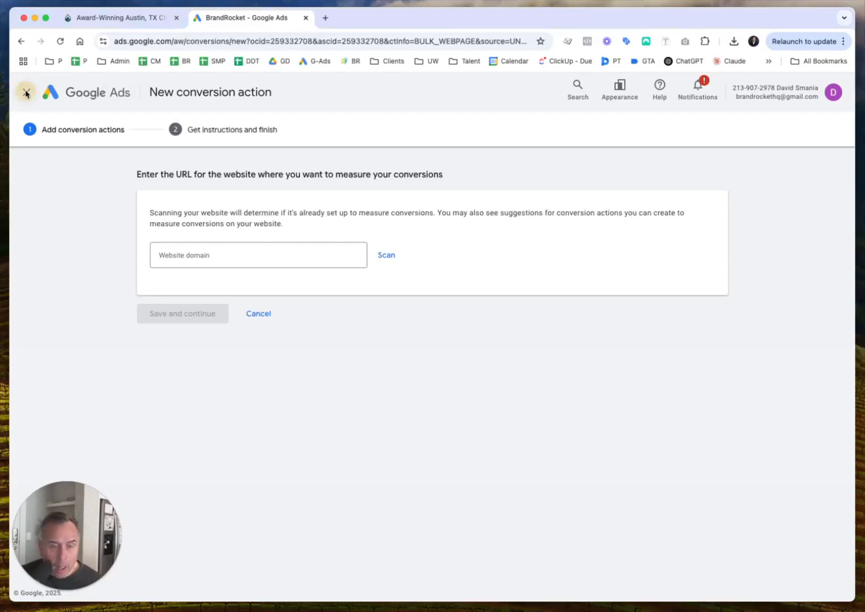
pyautogui.click(25, 93)
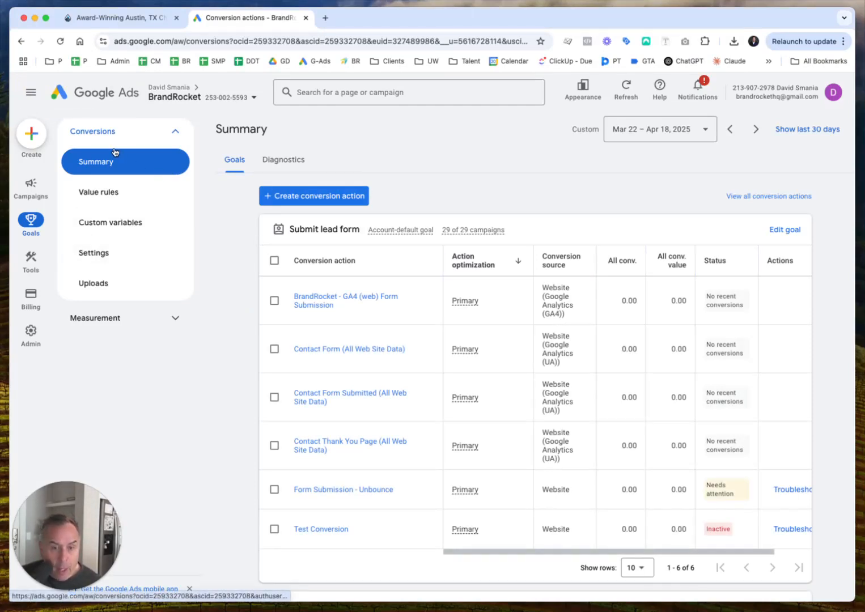
pyautogui.moveTo(20, 187)
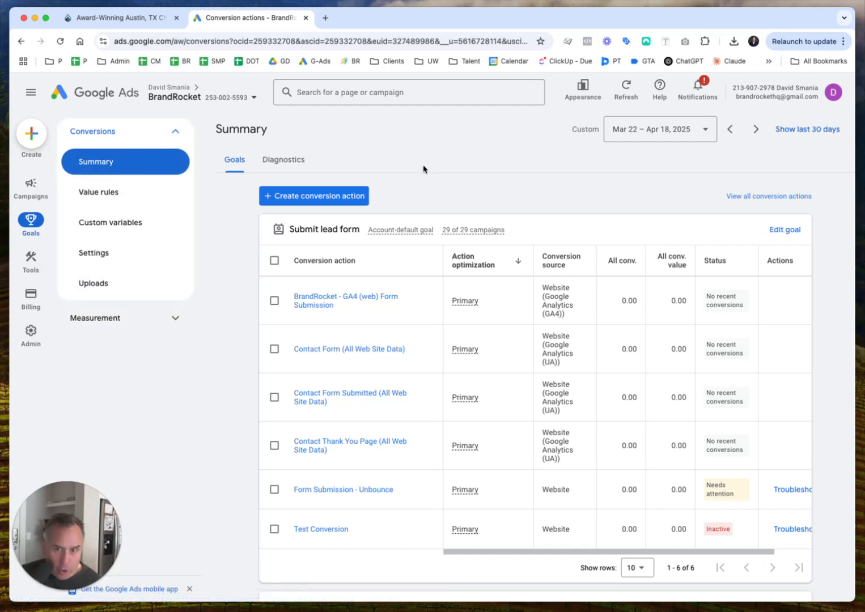
pyautogui.click(321, 197)
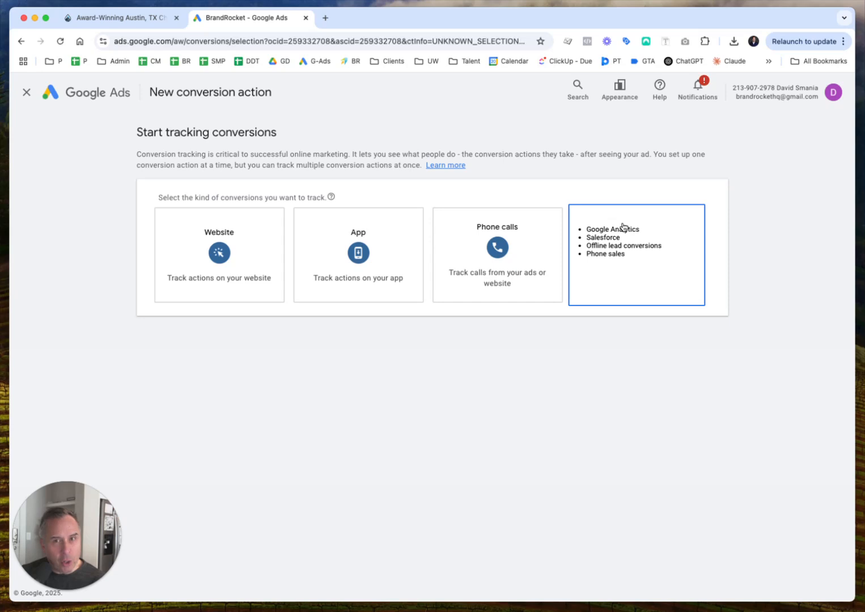
pyautogui.moveTo(332, 249)
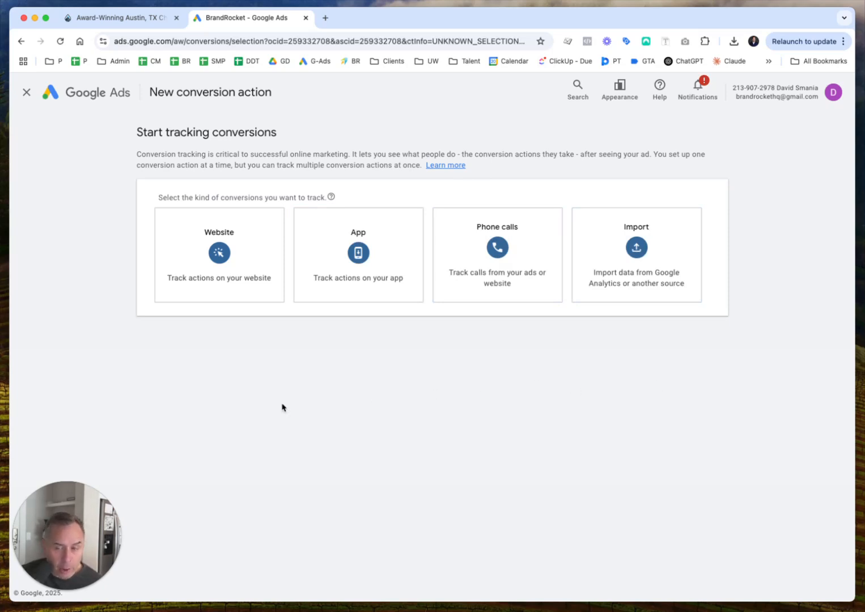
pyautogui.moveTo(164, 256)
pyautogui.click(198, 259)
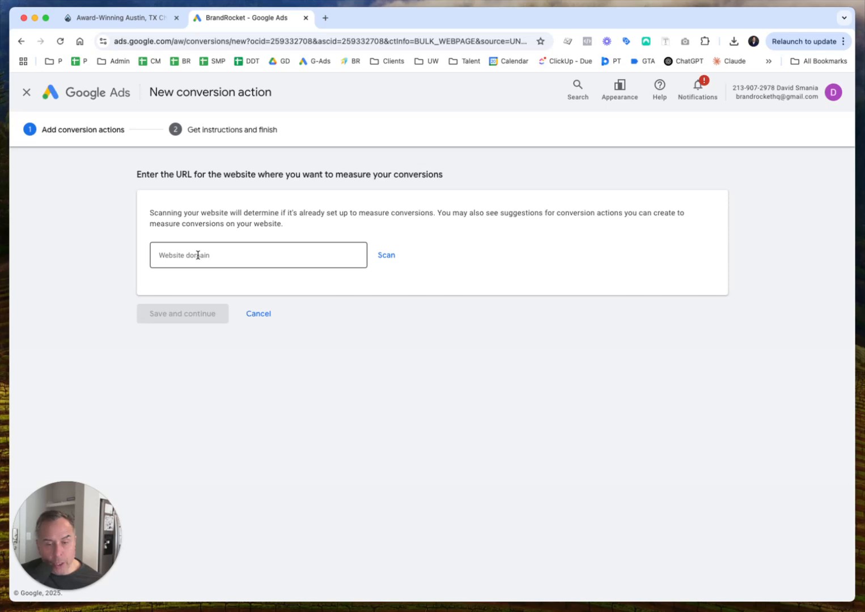
pyautogui.click(27, 91)
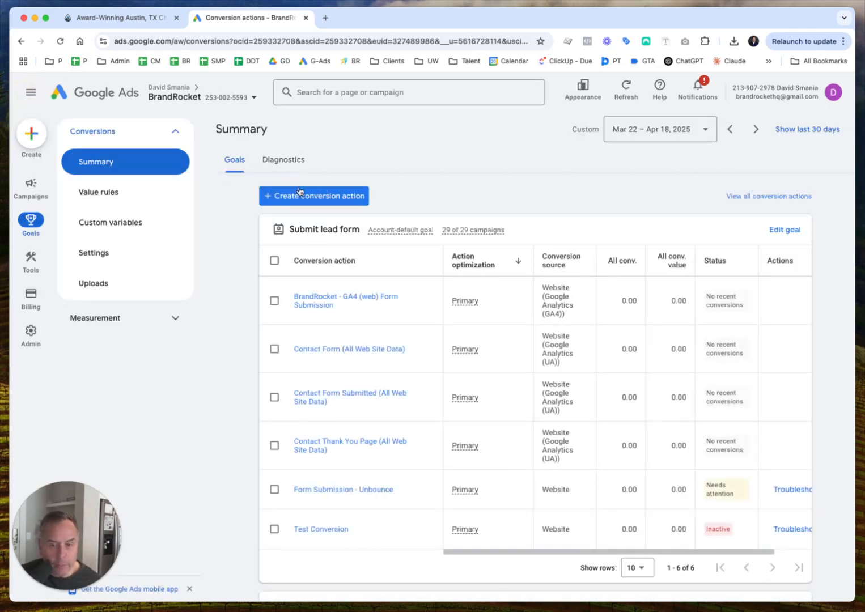
pyautogui.click(299, 192)
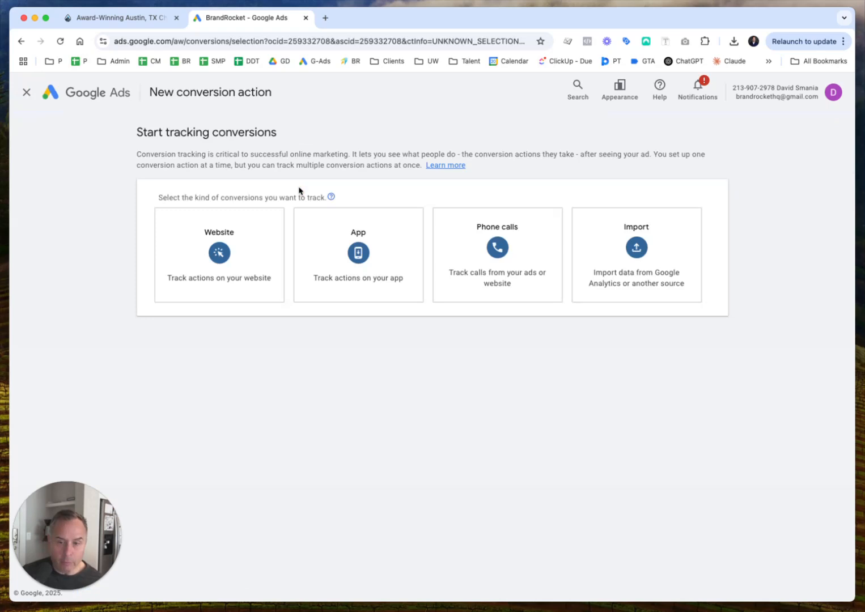
pyautogui.click(235, 236)
pyautogui.click(141, 20)
pyautogui.click(209, 41)
pyautogui.rightClick(209, 41)
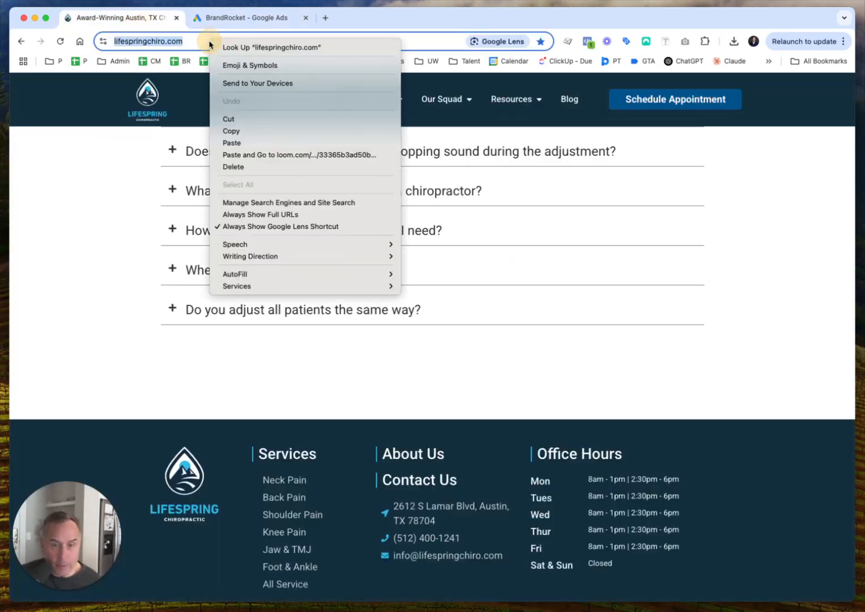
pyautogui.click(262, 130)
pyautogui.click(262, 19)
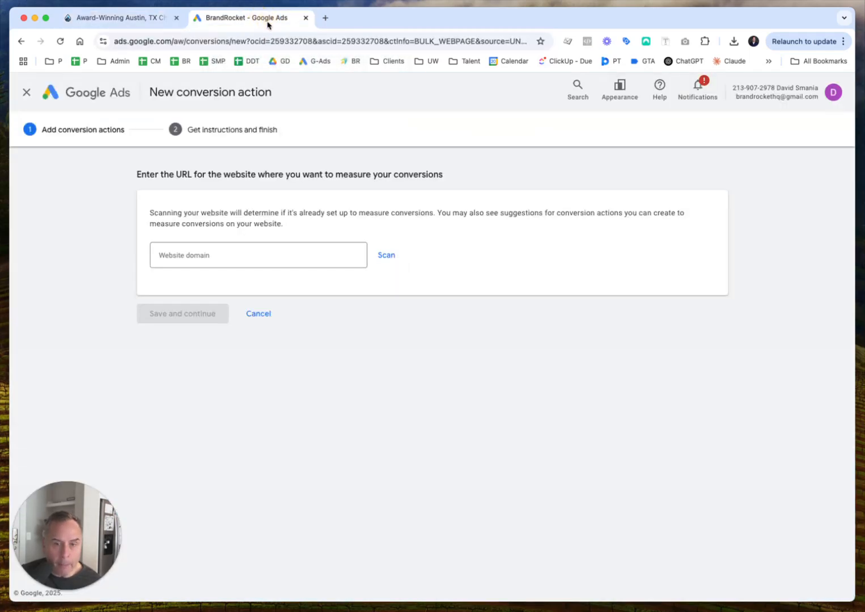
pyautogui.click(271, 255)
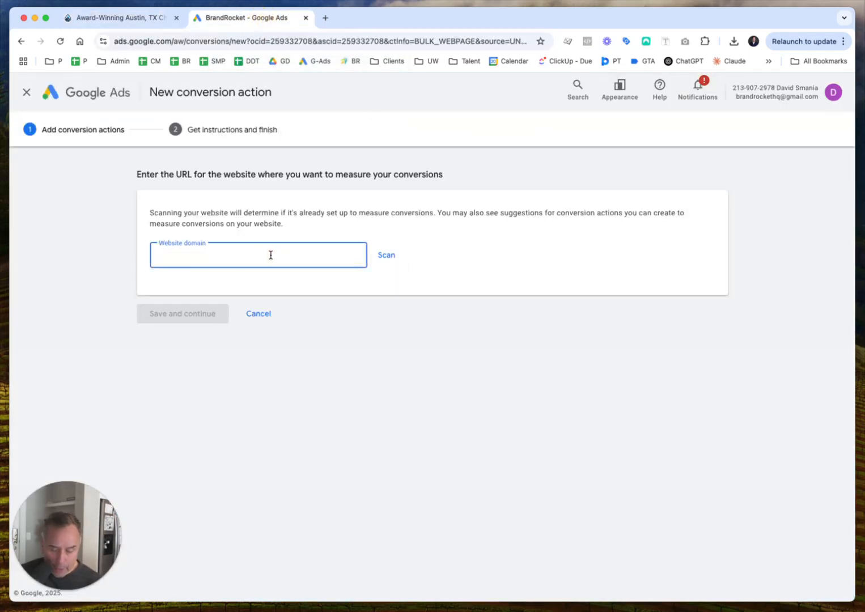
pyautogui.press('super+v')
pyautogui.click(389, 256)
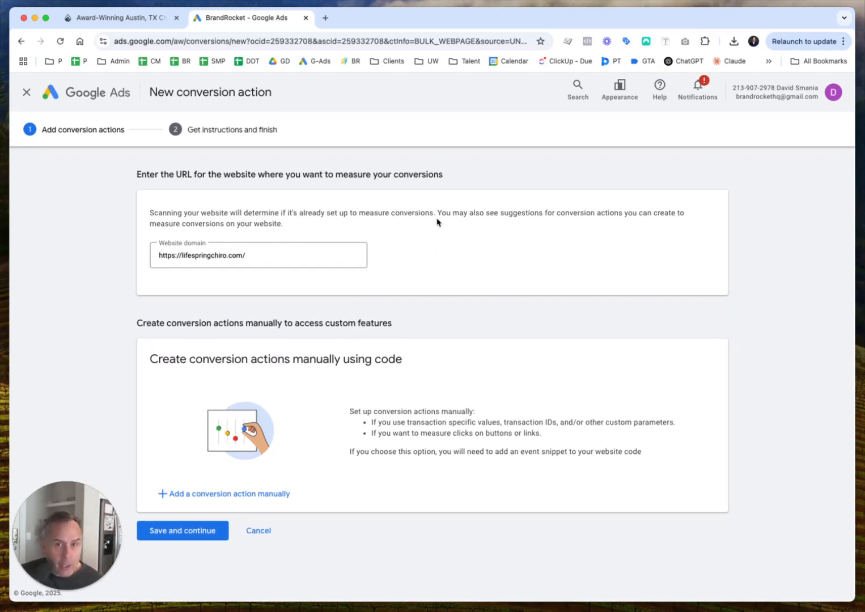
# Add a conversion action manually and set its goal category to Contact
pyautogui.click(248, 495)
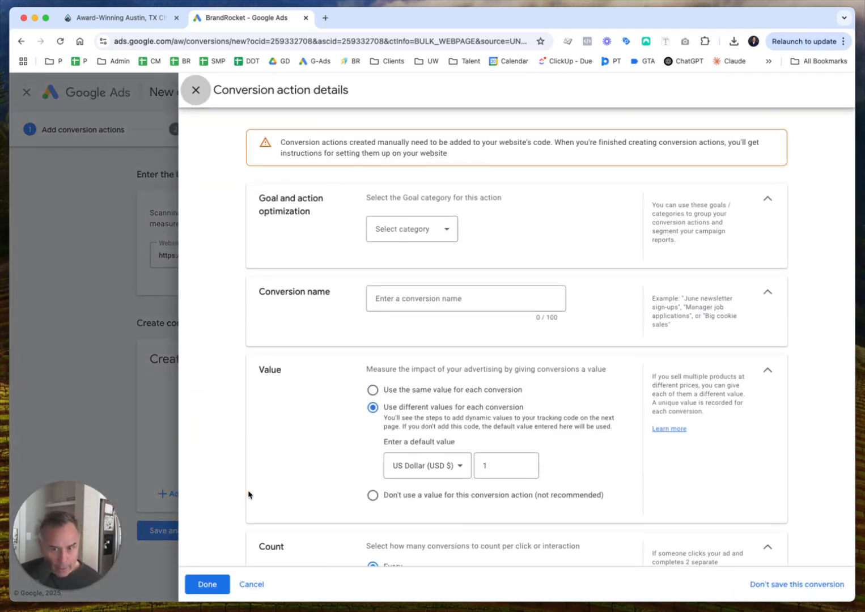
pyautogui.click(444, 229)
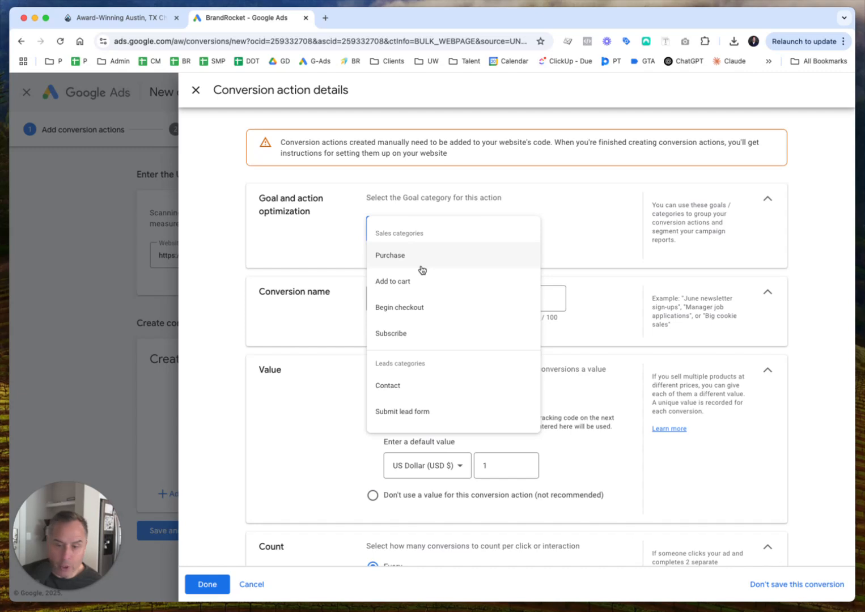
pyautogui.scroll(-2, 425, 296)
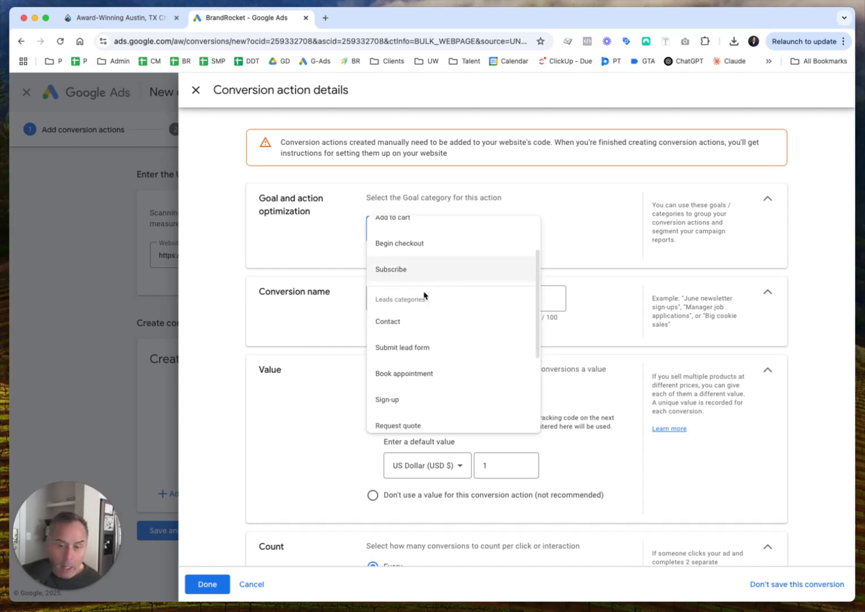
pyautogui.scroll(-1, 430, 302)
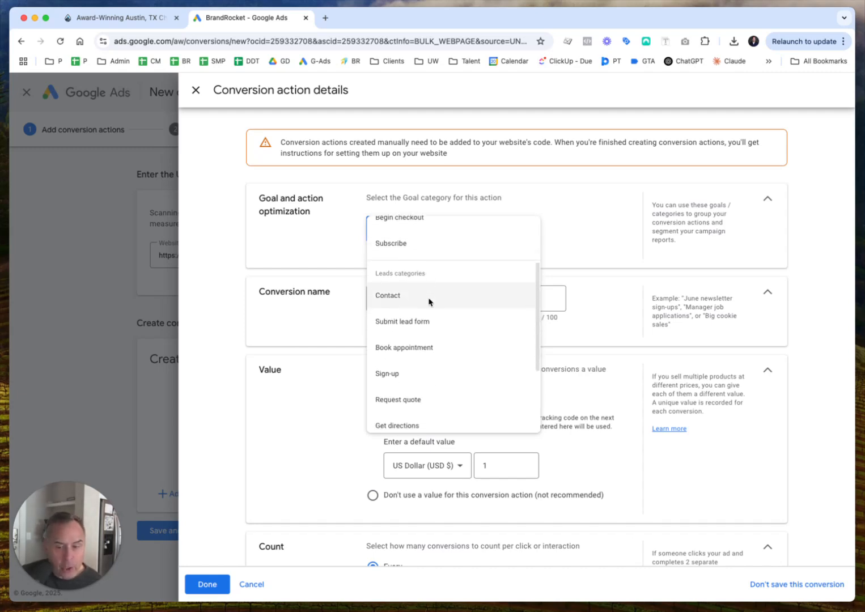
pyautogui.scroll(-1, 430, 302)
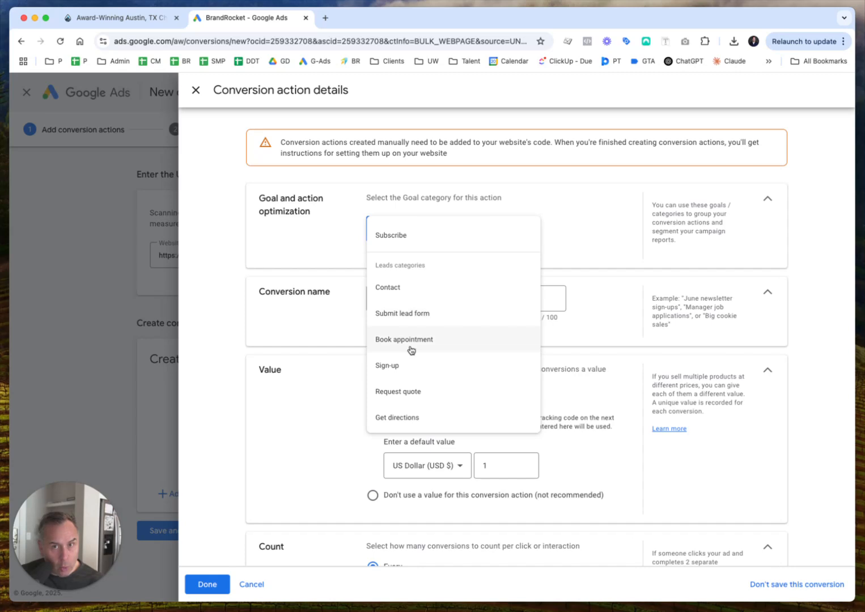
pyautogui.scroll(-2, 411, 343)
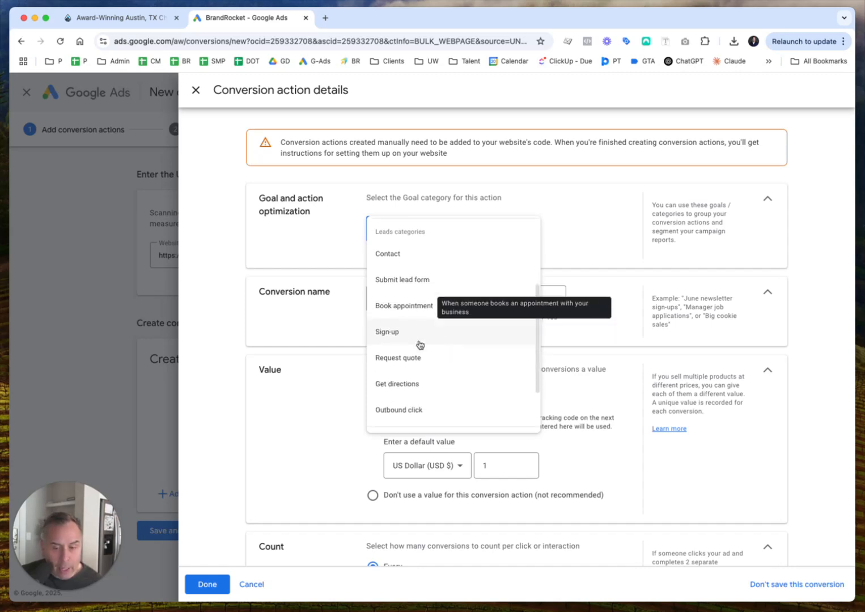
pyautogui.scroll(-3, 410, 327)
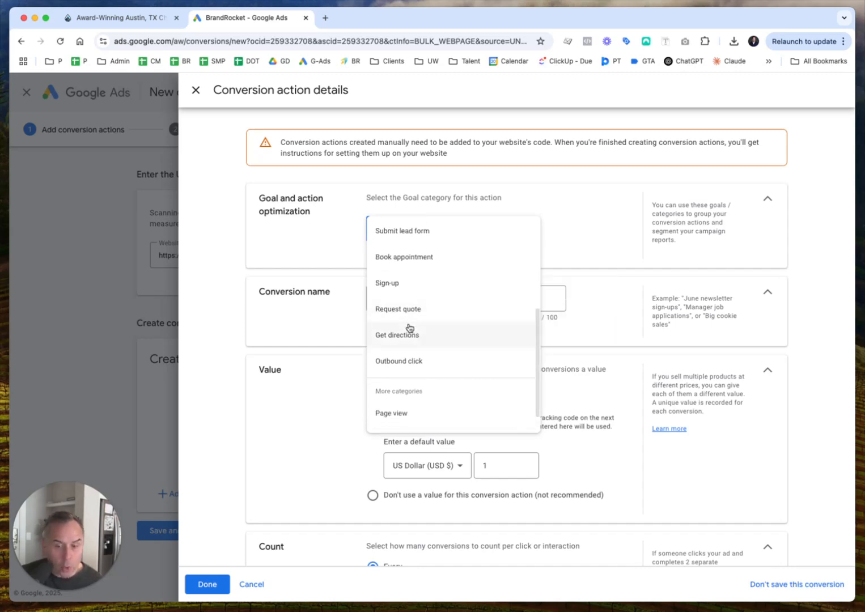
pyautogui.scroll(3, 410, 327)
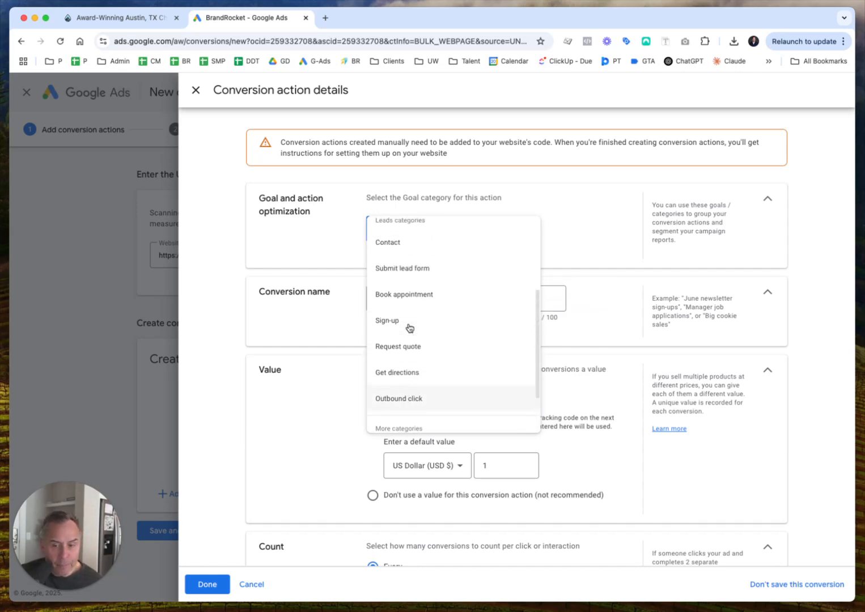
pyautogui.scroll(2, 410, 323)
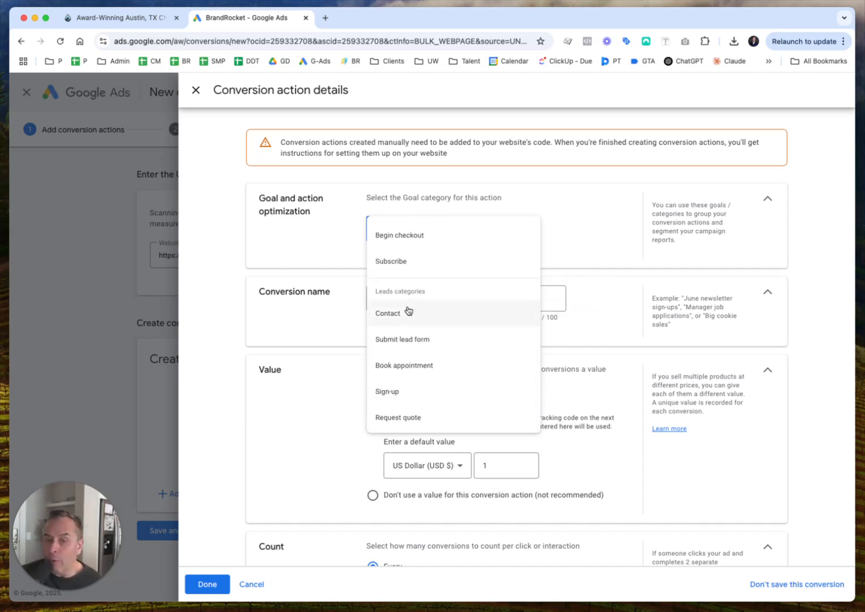
pyautogui.click(408, 312)
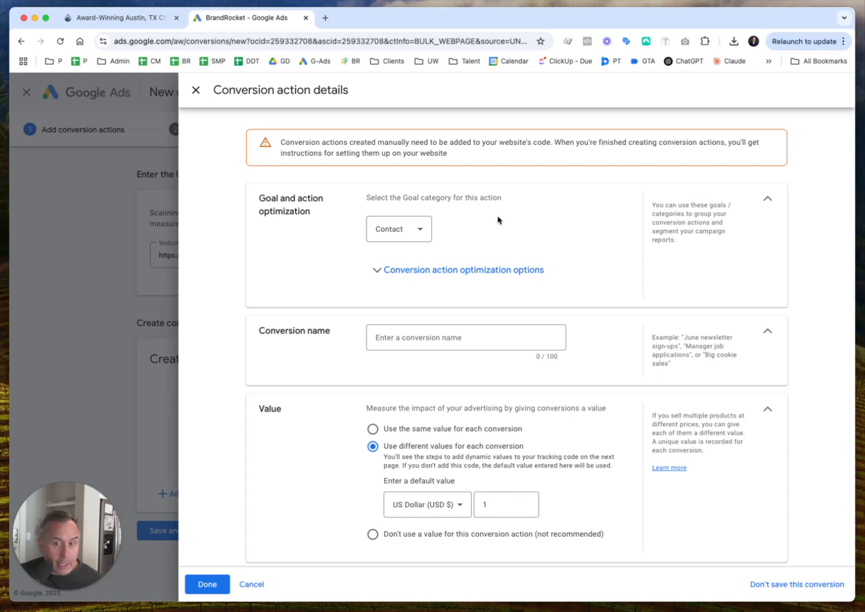
# Show the conversion action optimization options and name the conversion "Contact Form Test - Chiropractic"
pyautogui.click(377, 271)
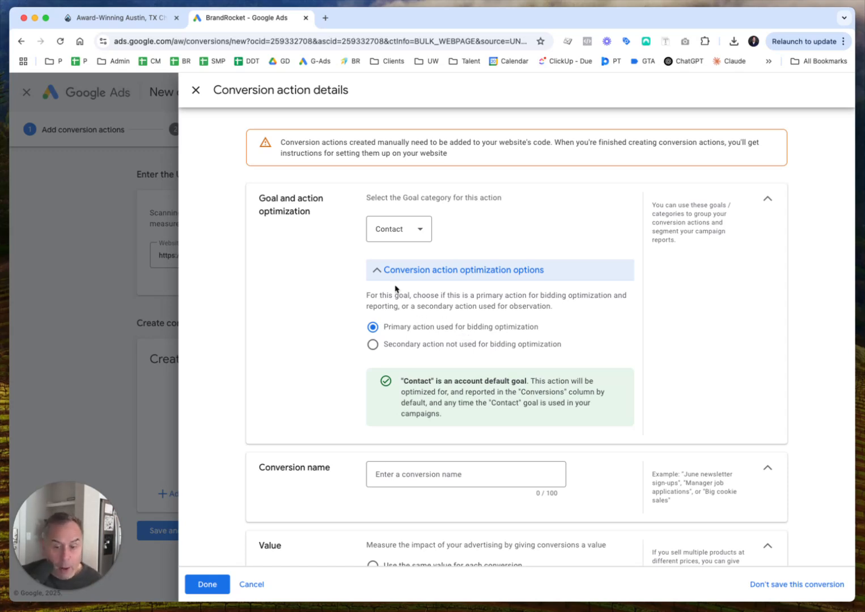
pyautogui.scroll(-3, 395, 289)
pyautogui.click(405, 306)
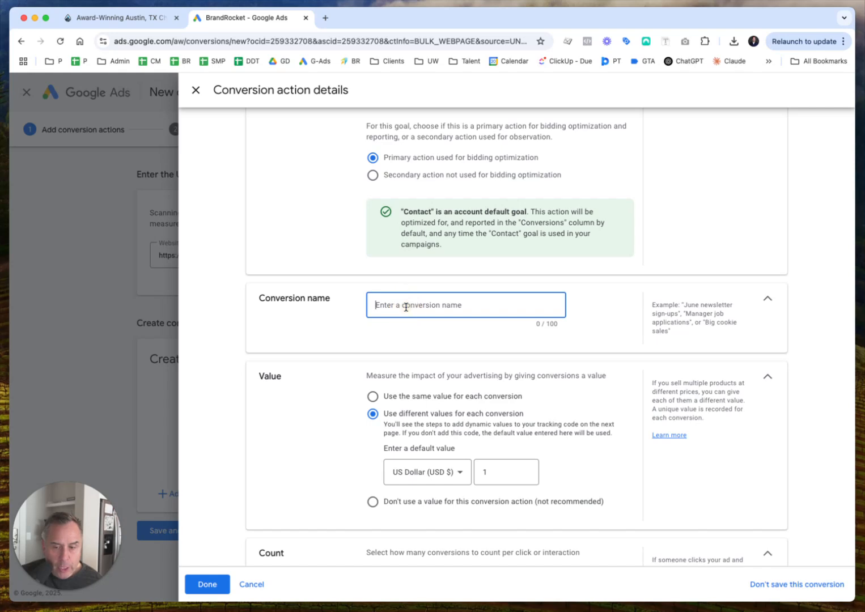
pyautogui.write('Conta')
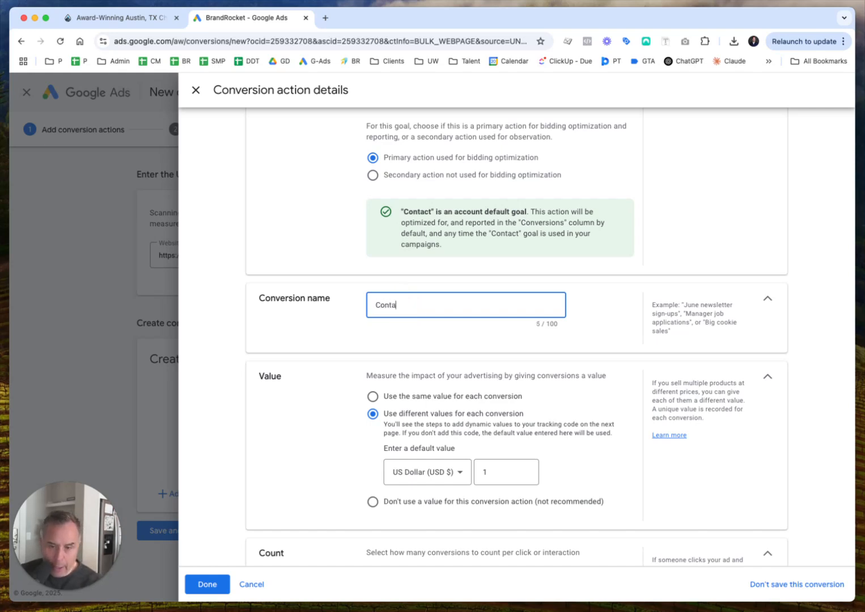
pyautogui.write('ct Fro')
pyautogui.press('BackSpace')
pyautogui.press('BackSpace')
pyautogui.write('orm Test ')
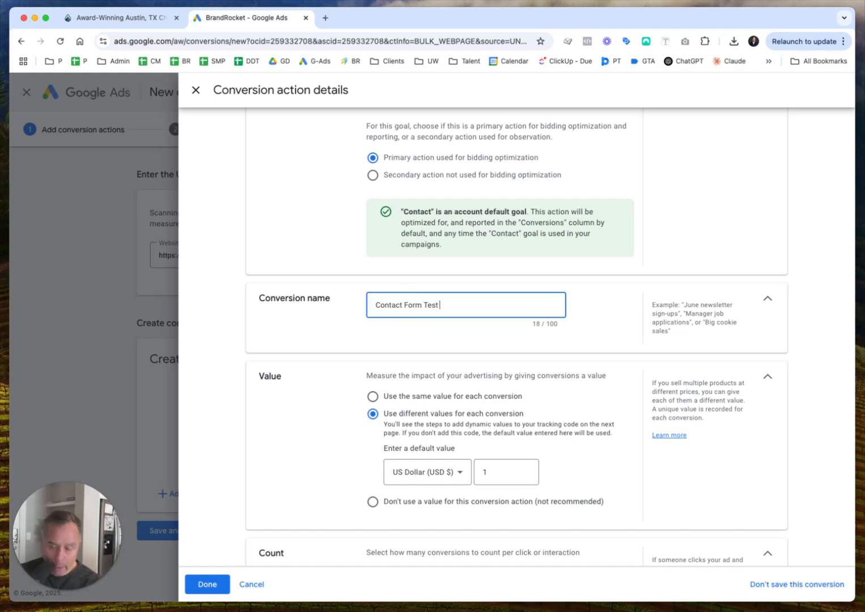
pyautogui.write('- Chiro')
pyautogui.press('BackSpace')
pyautogui.press('BackSpace')
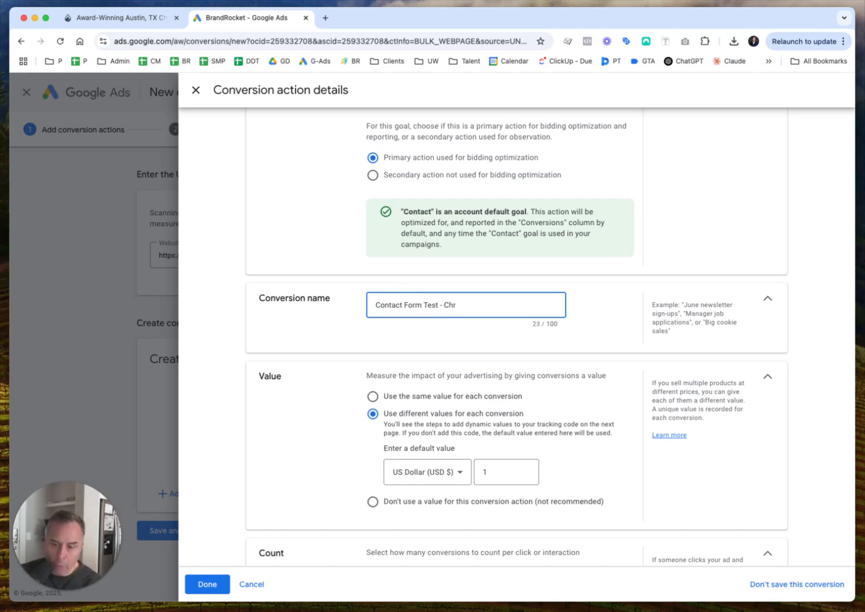
pyautogui.write('ropractic')
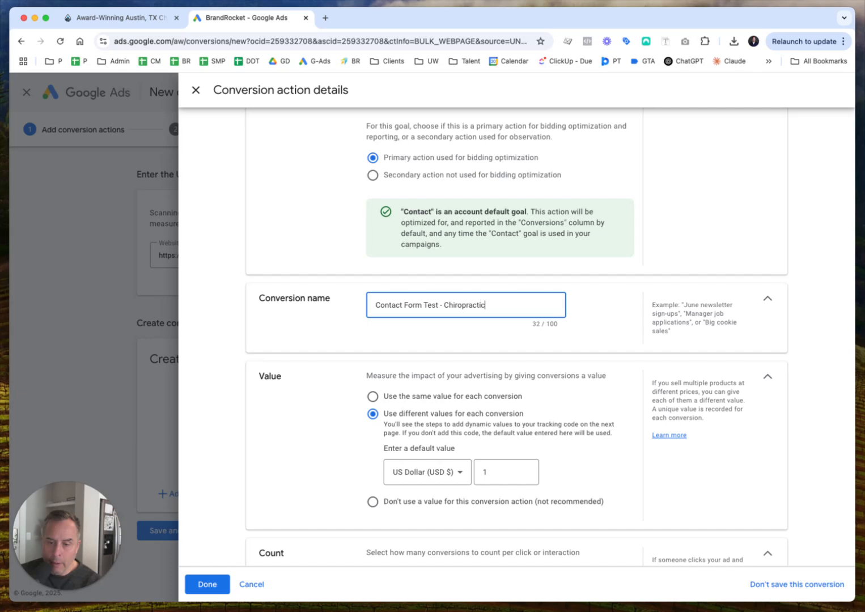
# Set the conversion action to count only one conversion per click or interaction
pyautogui.scroll(-3, 363, 363)
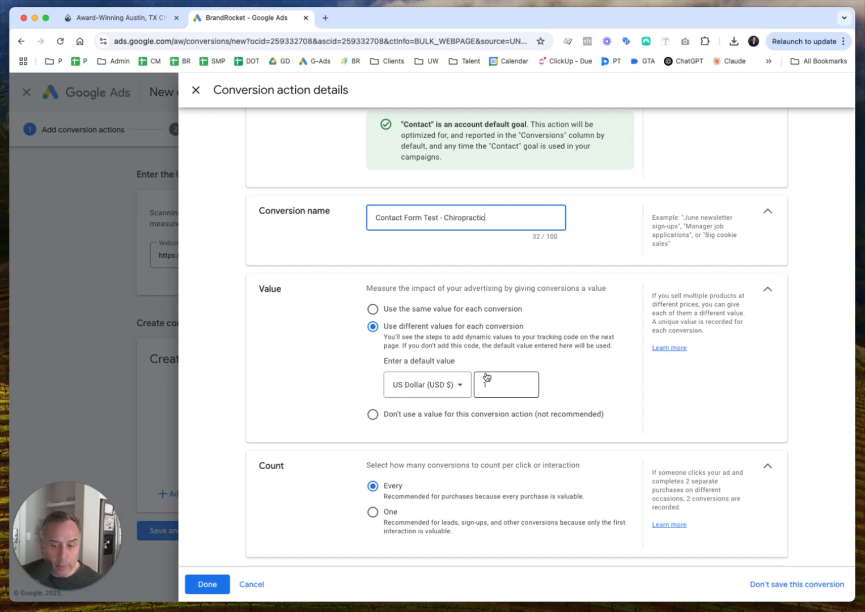
pyautogui.scroll(-5, 522, 383)
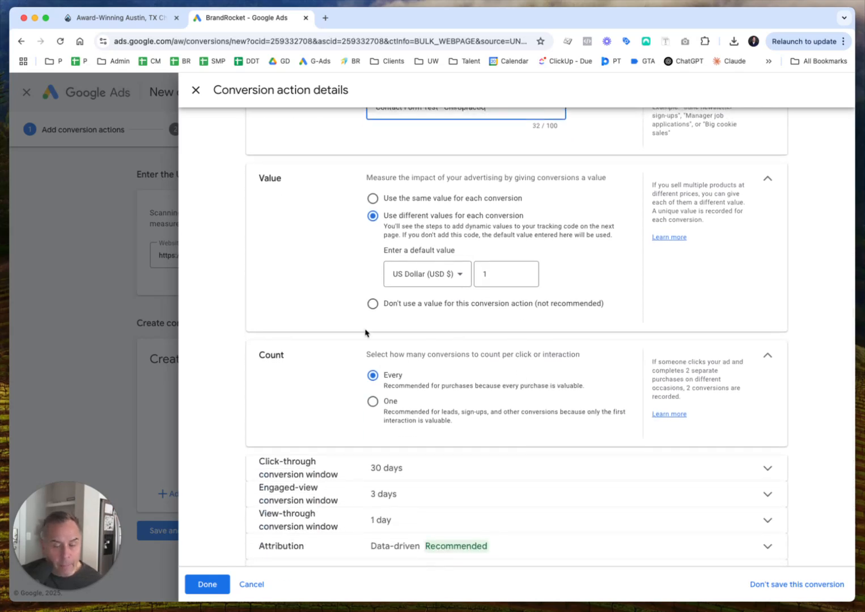
pyautogui.scroll(-3, 343, 325)
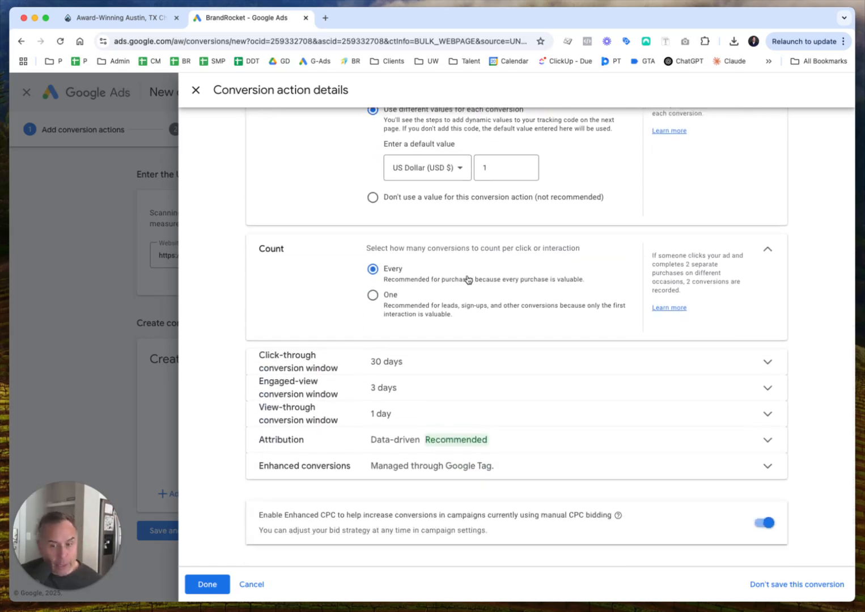
pyautogui.click(371, 296)
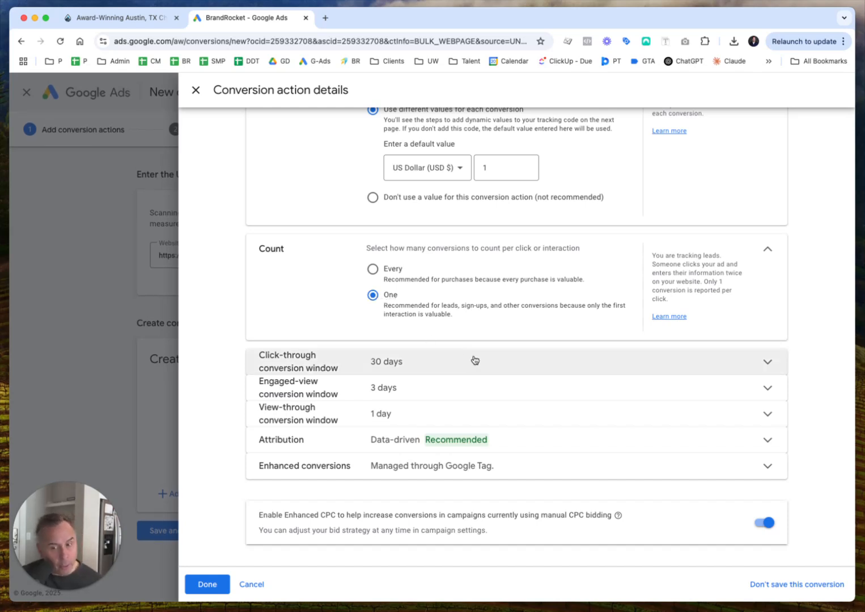
# Set the click-through conversion window to 90 days
pyautogui.click(475, 360)
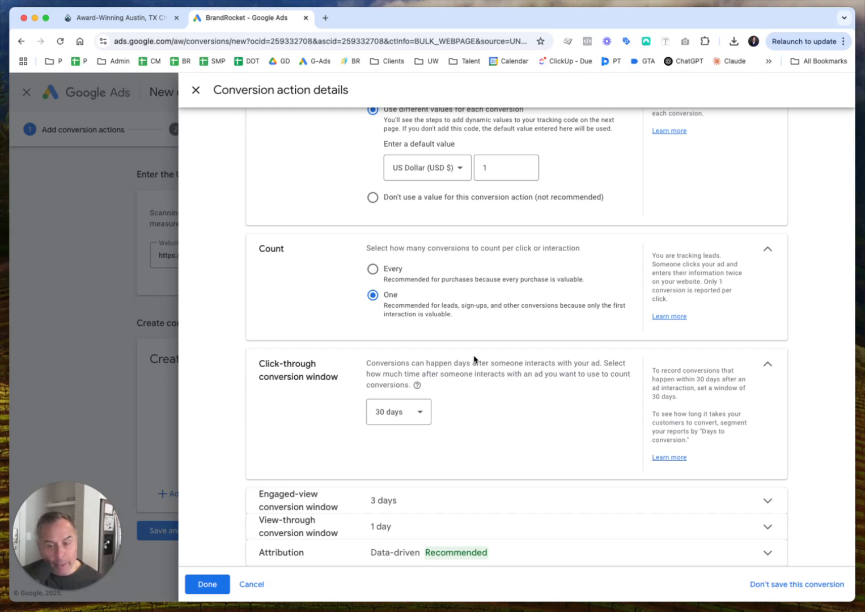
pyautogui.click(422, 417)
pyautogui.click(422, 252)
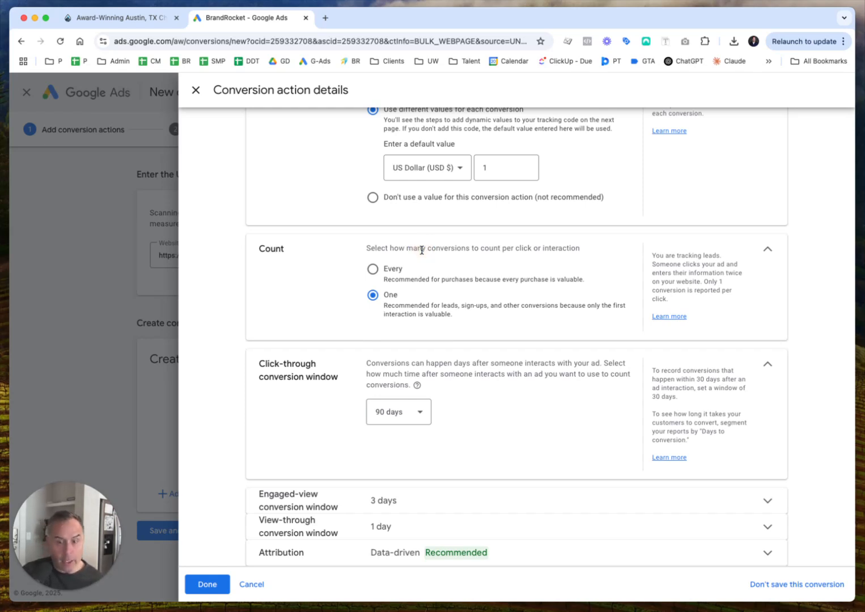
# Examine the available attribution models for the conversion action, leaving Data-driven selected
pyautogui.scroll(-3, 422, 250)
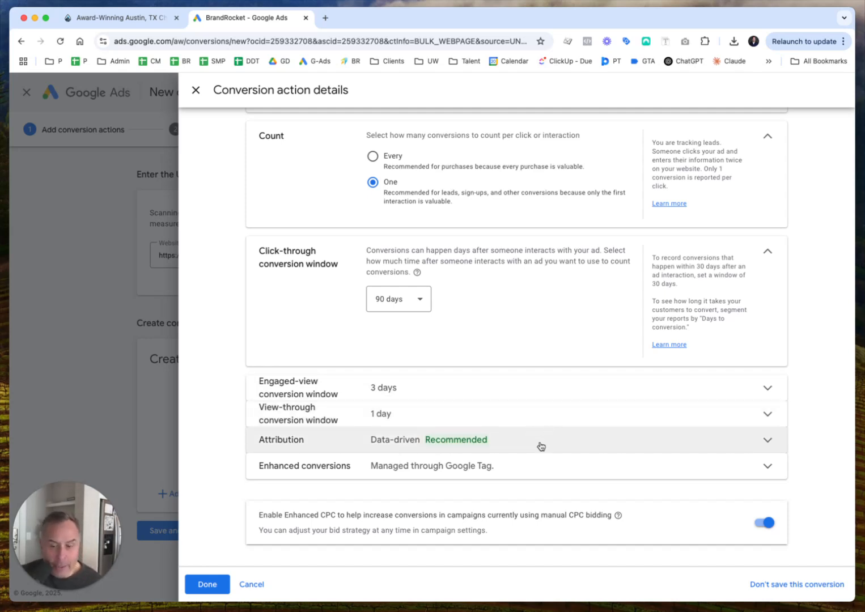
pyautogui.click(559, 439)
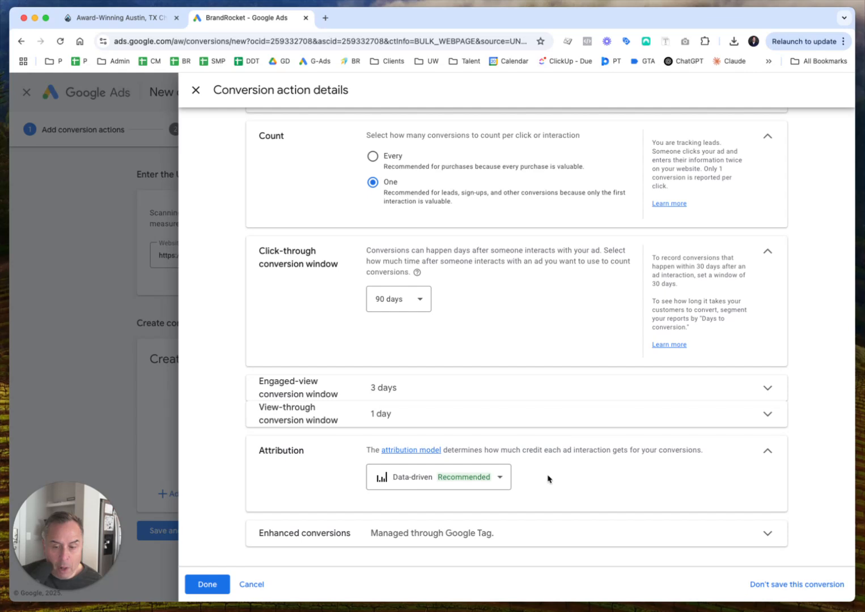
pyautogui.scroll(-1, 549, 479)
pyautogui.click(499, 462)
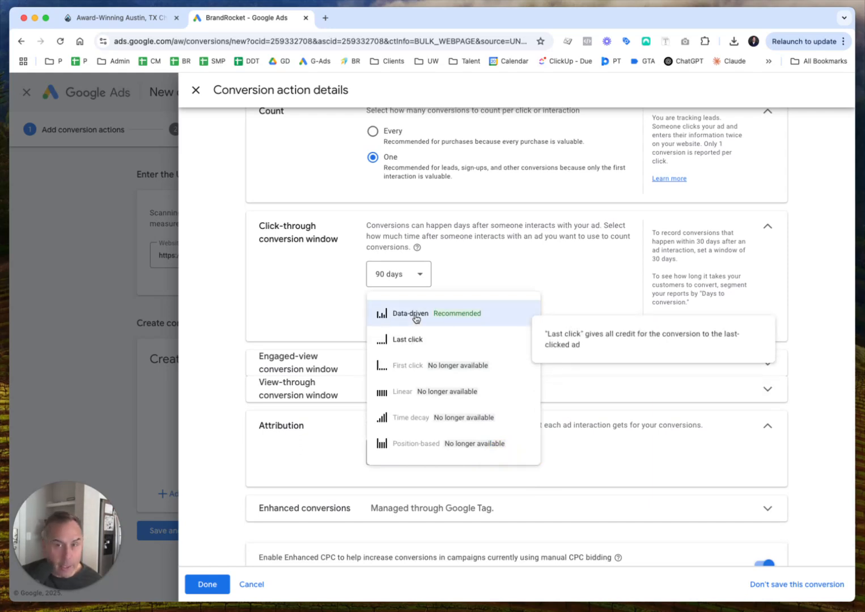
pyautogui.click(807, 345)
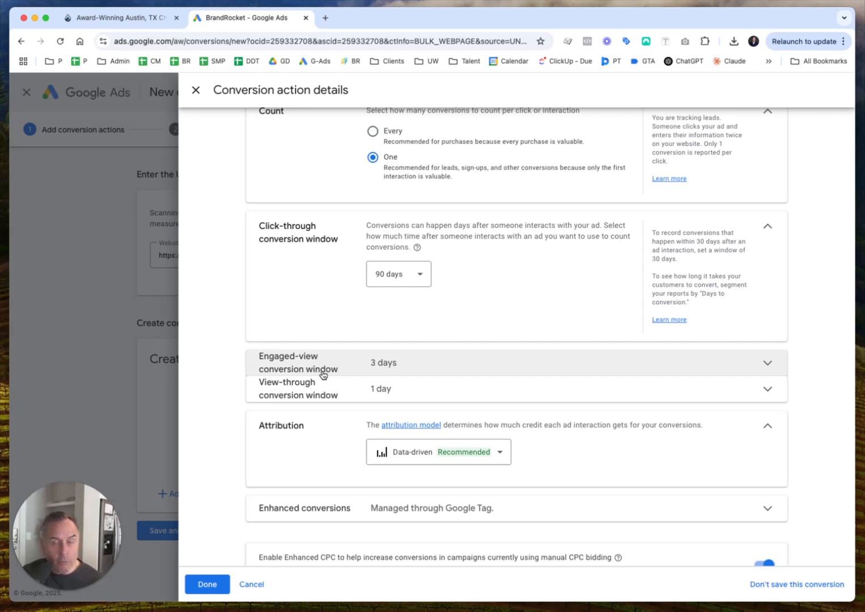
# Show the enhanced conversions setting, and turn off Enhanced CPC before confirming the conversion action details
pyautogui.scroll(-2, 323, 374)
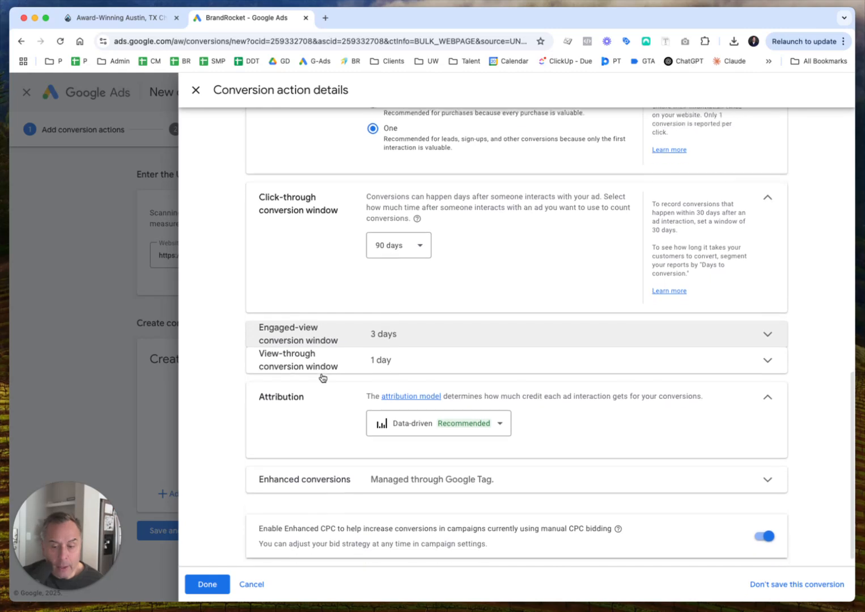
pyautogui.click(584, 469)
pyautogui.scroll(-3, 443, 460)
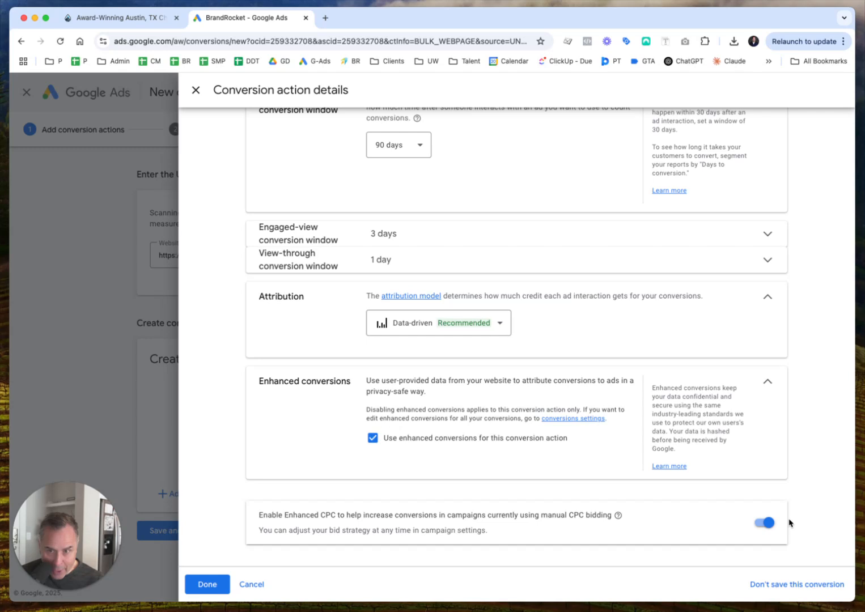
pyautogui.click(761, 524)
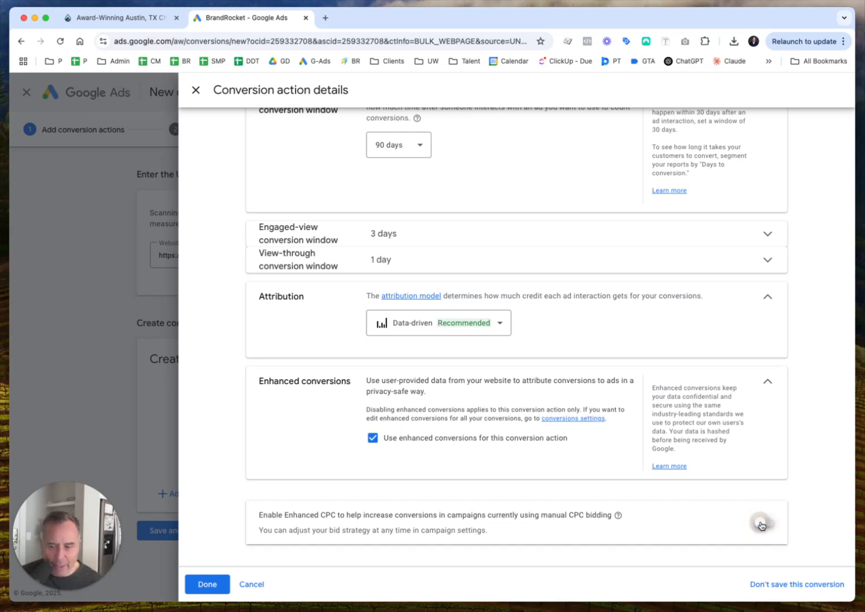
pyautogui.click(214, 587)
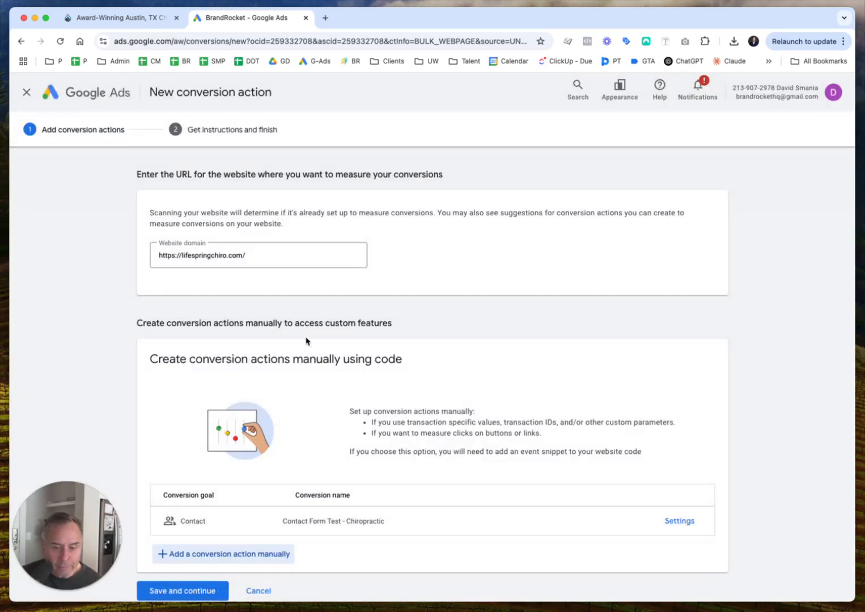
# Save the manually created conversion action and open its Google Tag Manager setup instructions
pyautogui.scroll(-1, 306, 337)
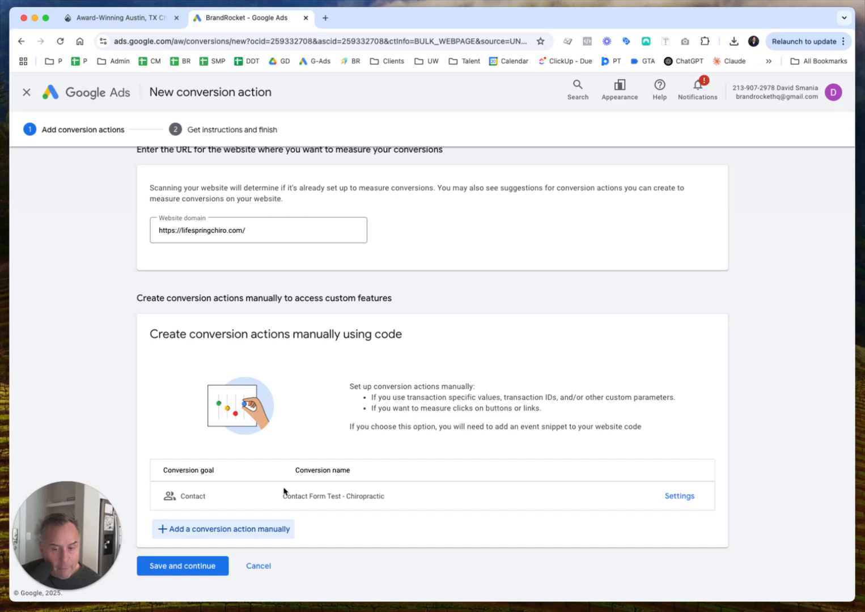
pyautogui.click(194, 564)
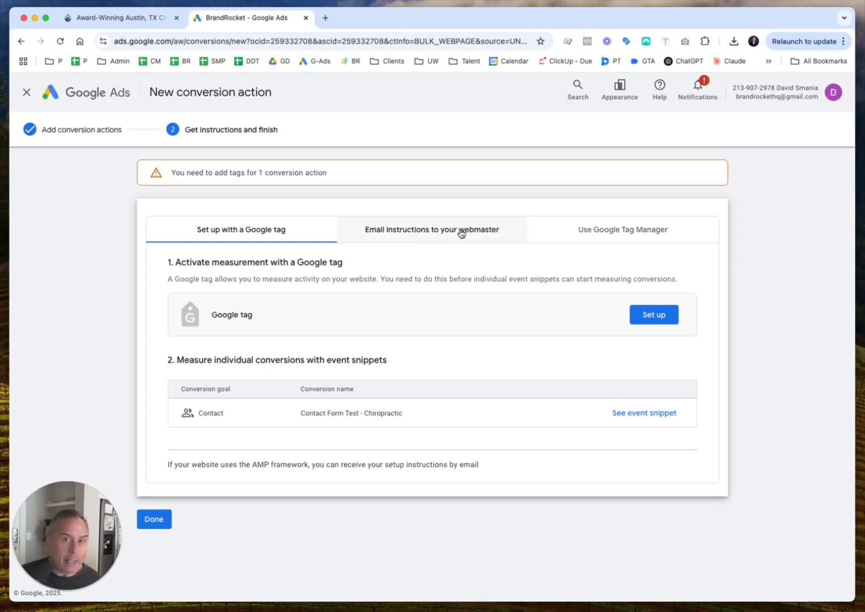
pyautogui.click(637, 231)
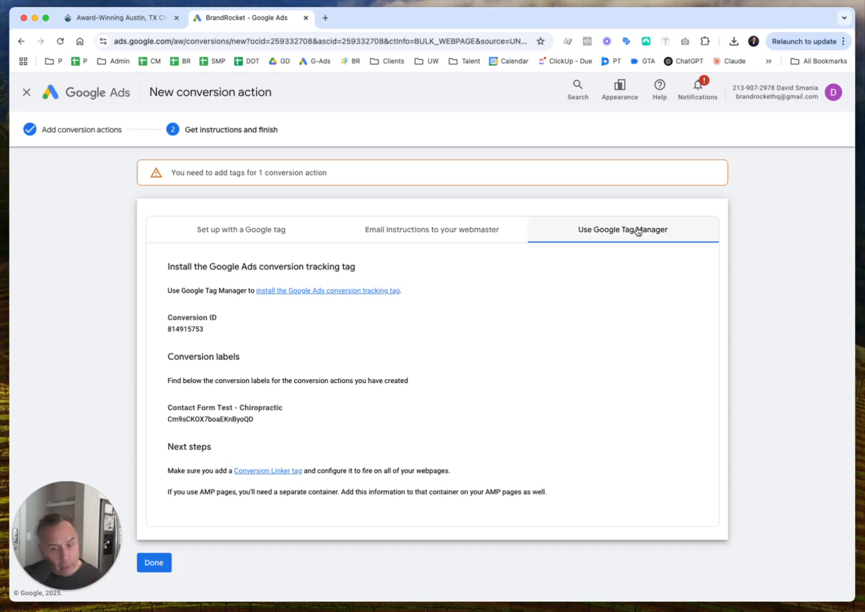
# Examine the conversion ID and conversion label at a larger size, and finish the conversion action setup
pyautogui.scroll(2, 157, 345)
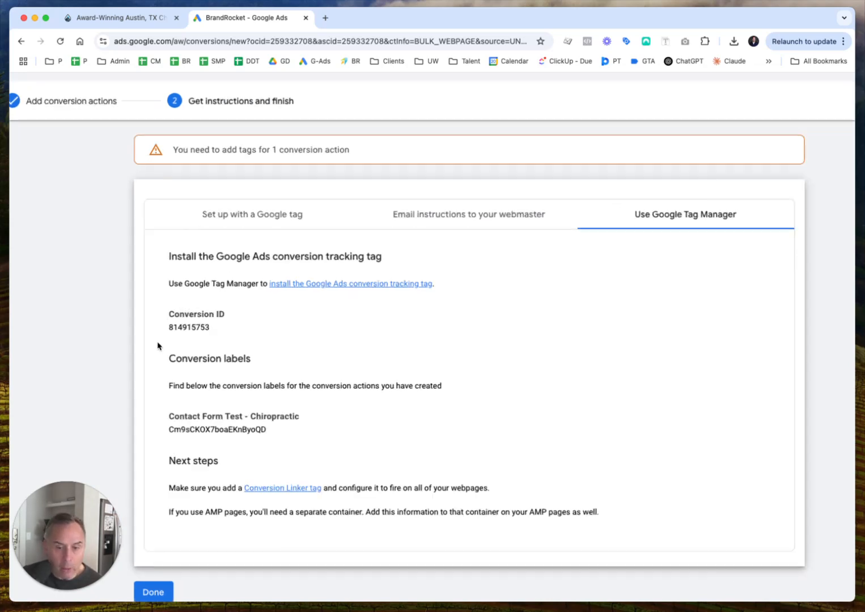
pyautogui.scroll(2, 157, 346)
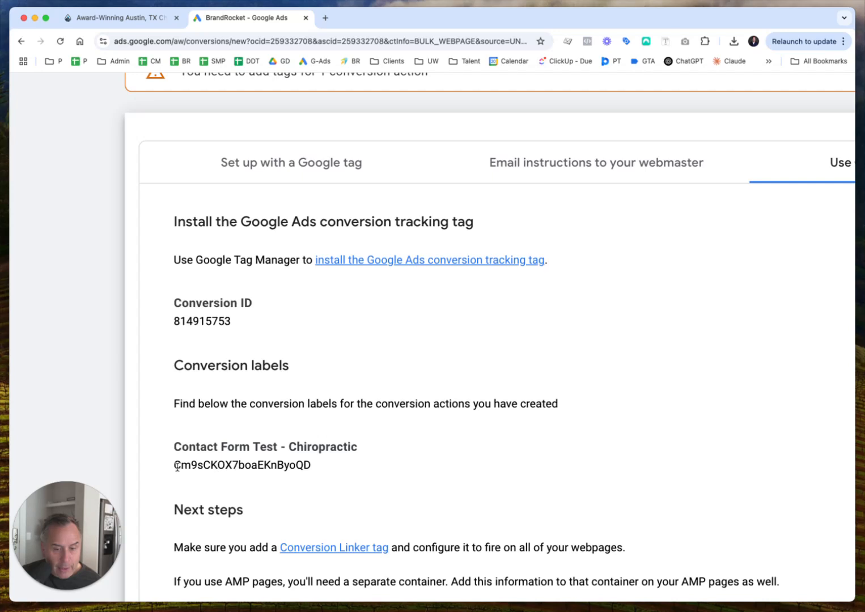
pyautogui.hscroll(1, 174, 466)
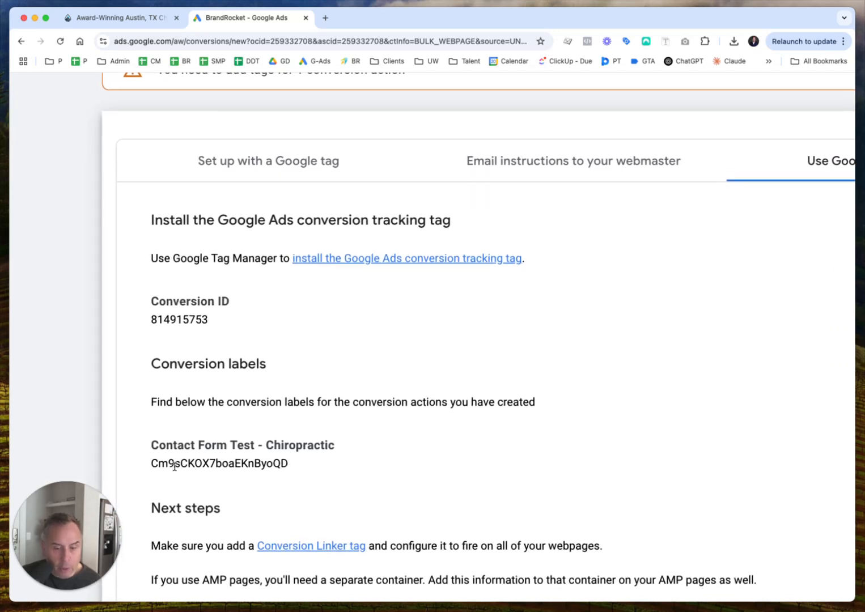
pyautogui.scroll(-1, 175, 468)
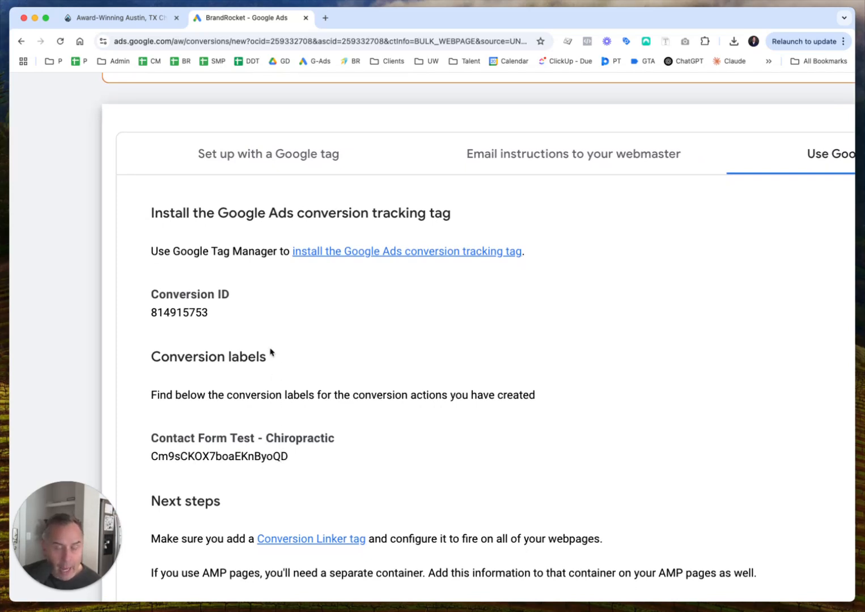
pyautogui.scroll(-5, 270, 352)
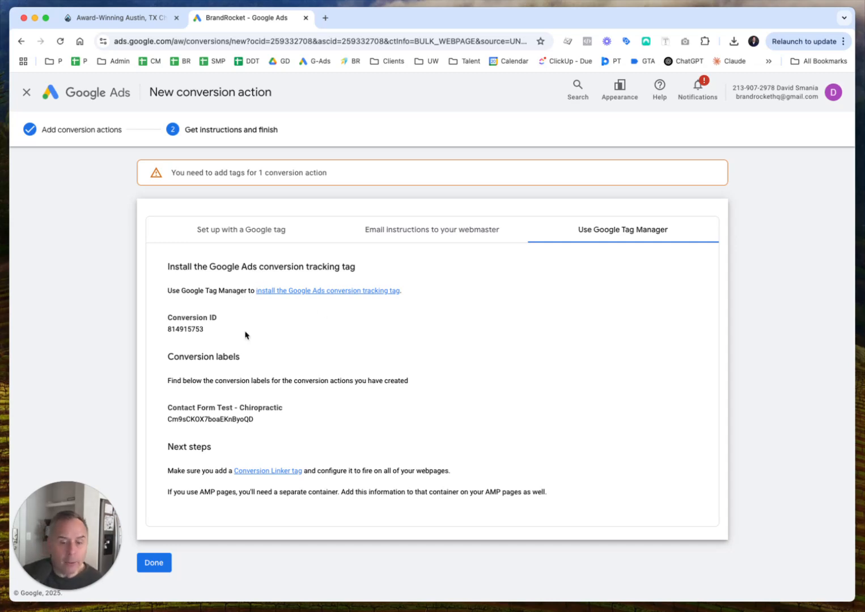
pyautogui.click(154, 564)
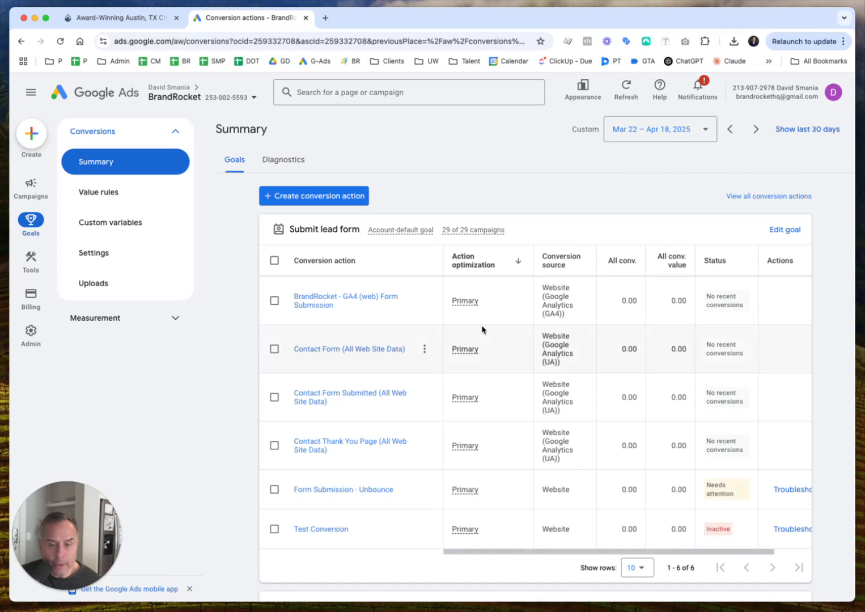
# Look through the conversion goals summary for the Contact Form Test - Chiropractic action under the Contact goal
pyautogui.scroll(-1, 406, 283)
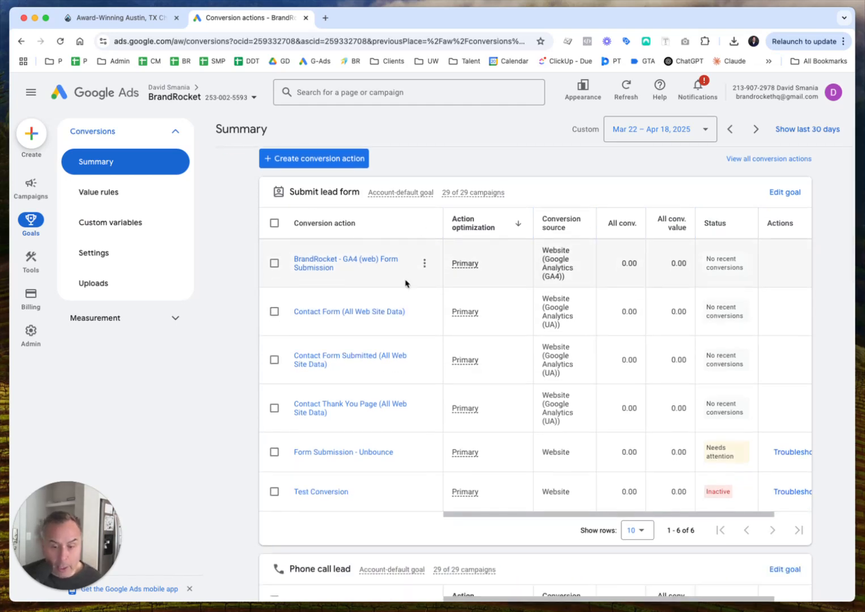
pyautogui.scroll(-1, 405, 283)
pyautogui.scroll(-2, 380, 354)
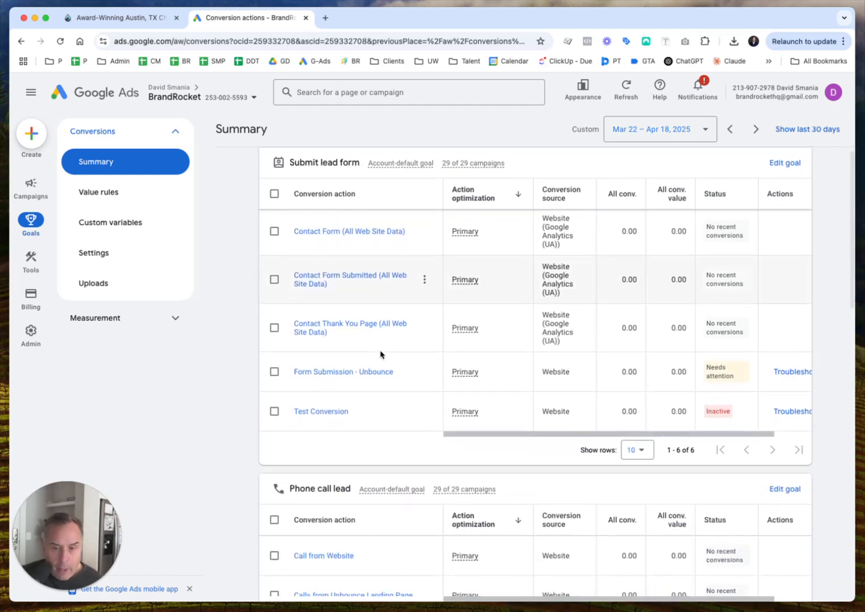
pyautogui.scroll(3, 381, 353)
pyautogui.scroll(-6, 381, 353)
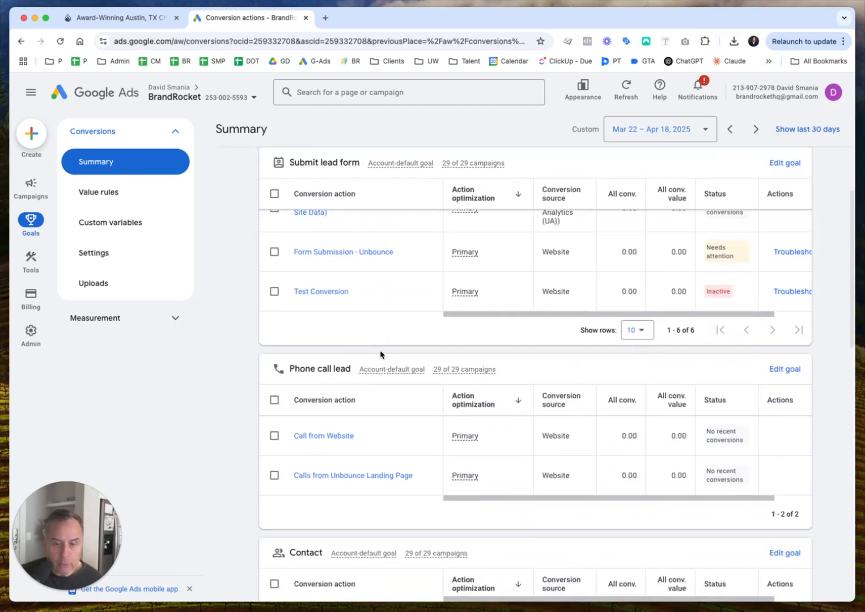
pyautogui.scroll(1, 380, 354)
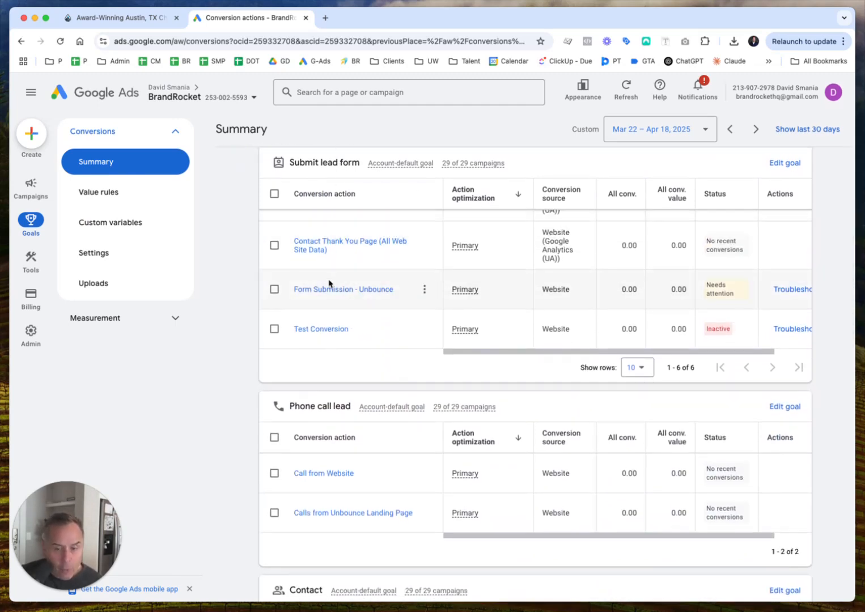
pyautogui.scroll(-2, 321, 329)
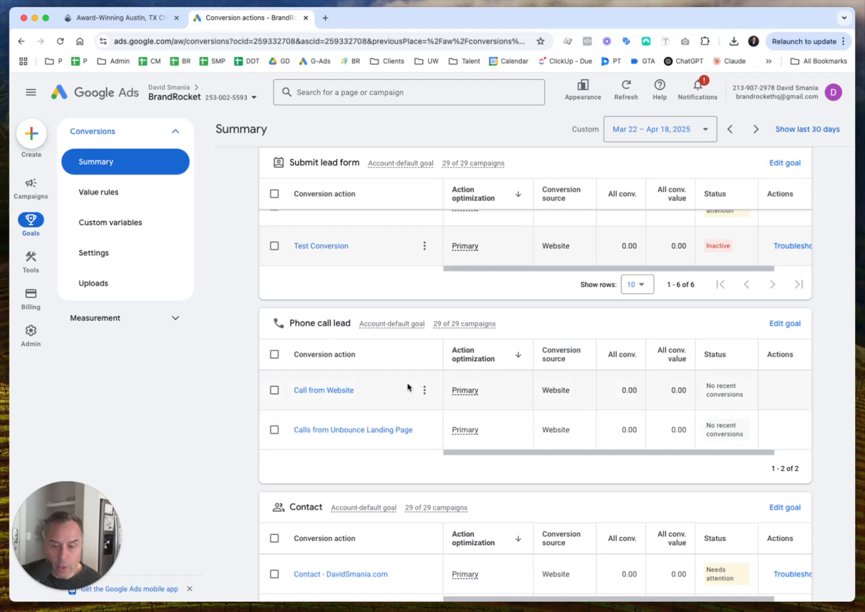
pyautogui.scroll(-4, 380, 381)
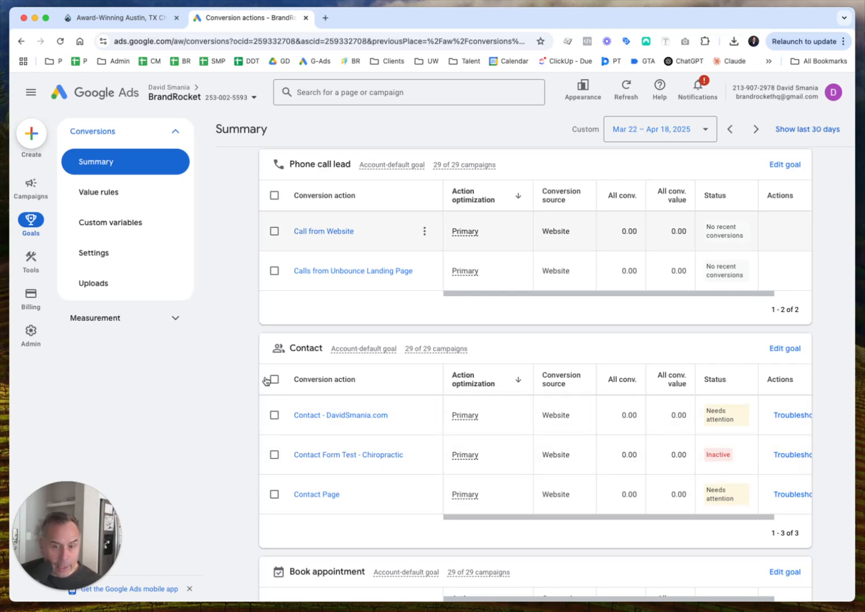
# Start a new phone call conversion action that tracks calls from ads using call assets or call ads
pyautogui.scroll(10, 267, 375)
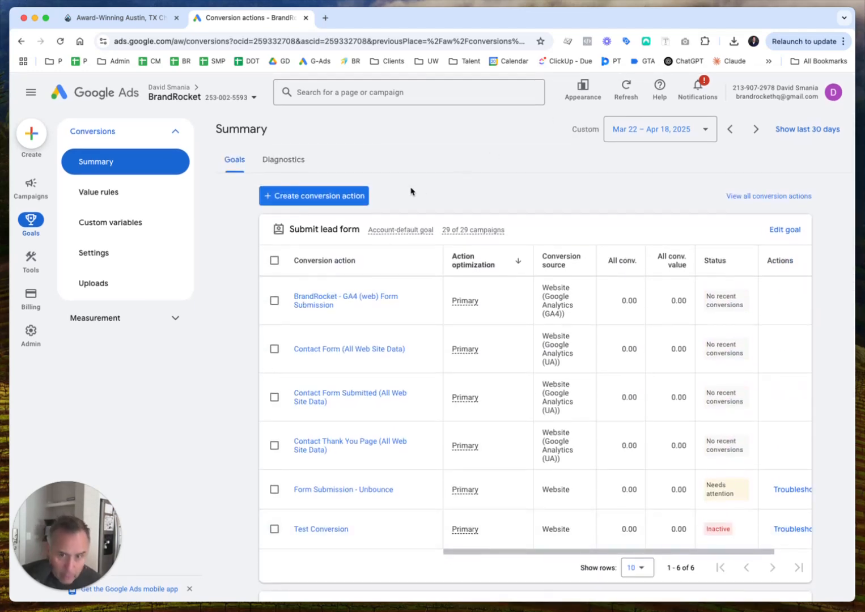
pyautogui.click(338, 196)
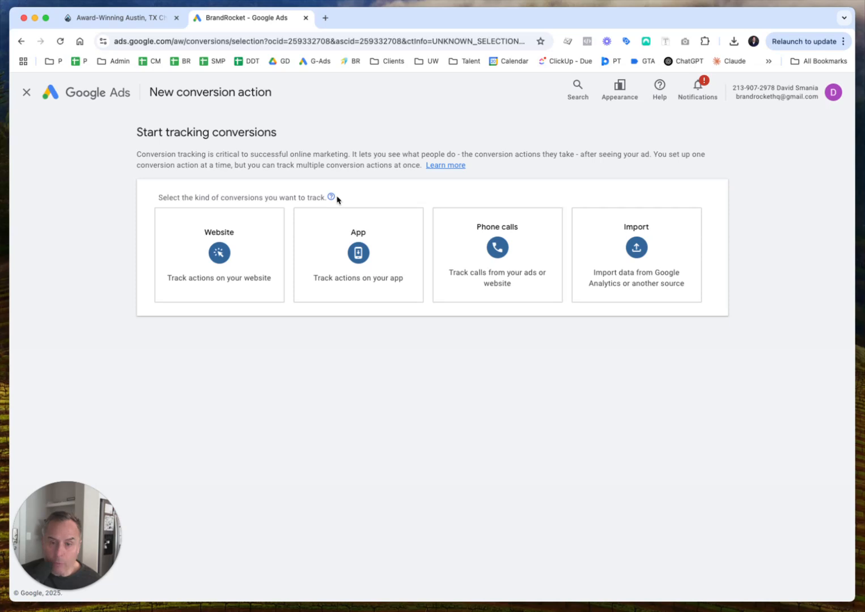
pyautogui.click(501, 227)
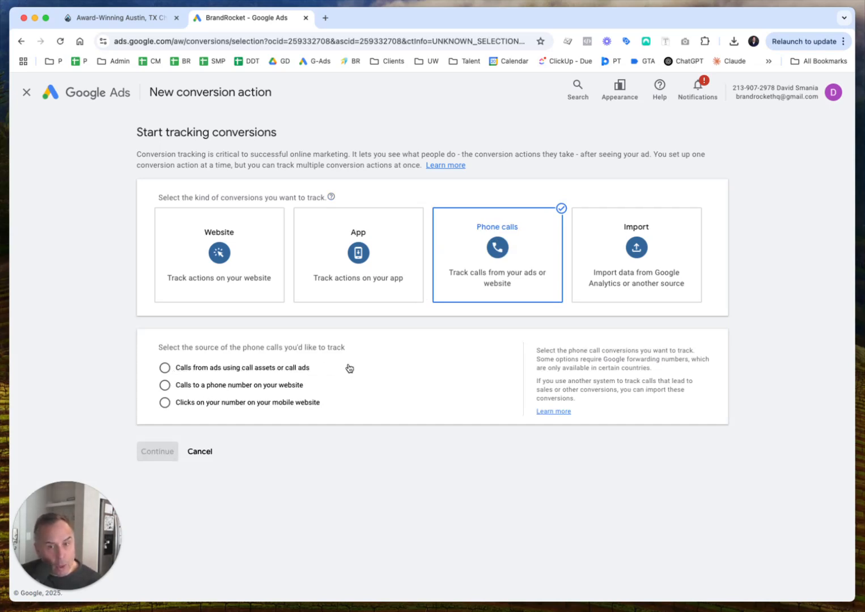
pyautogui.click(166, 369)
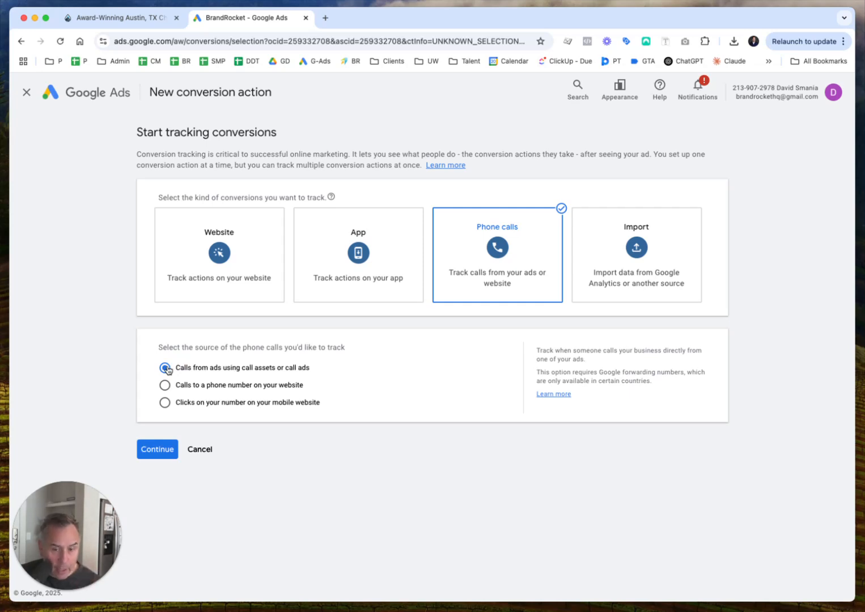
pyautogui.click(161, 450)
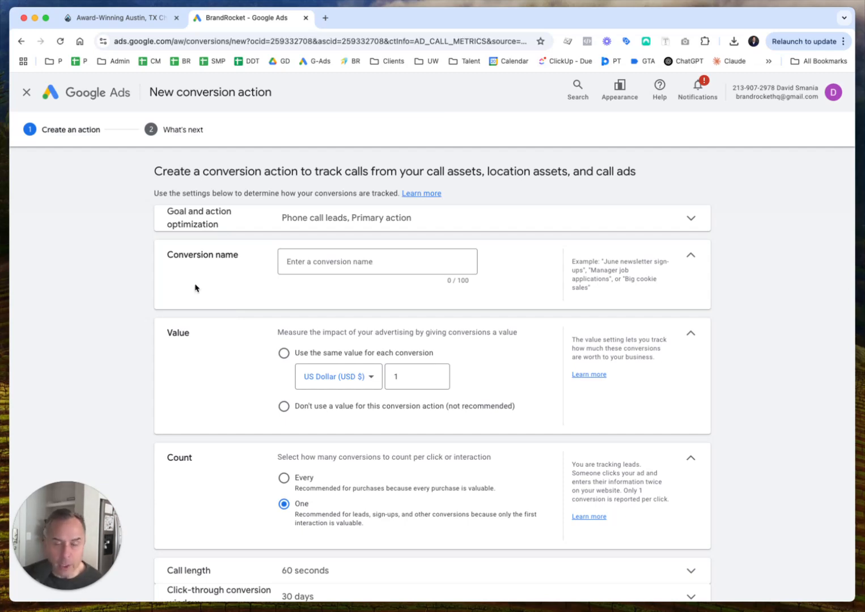
# Expand the goal's conversion action optimization options and review the conversion name, value and count settings for calls from ads
pyautogui.scroll(-1, 195, 288)
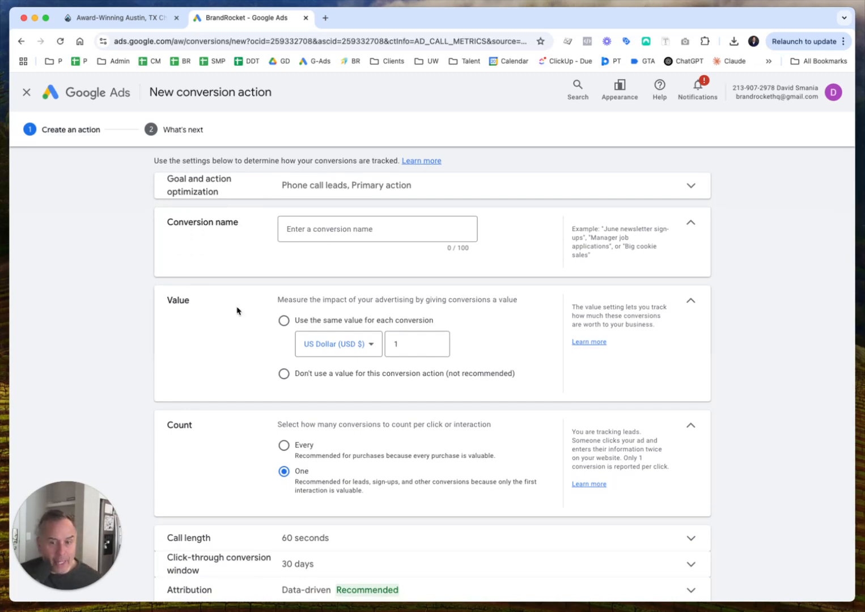
pyautogui.click(506, 185)
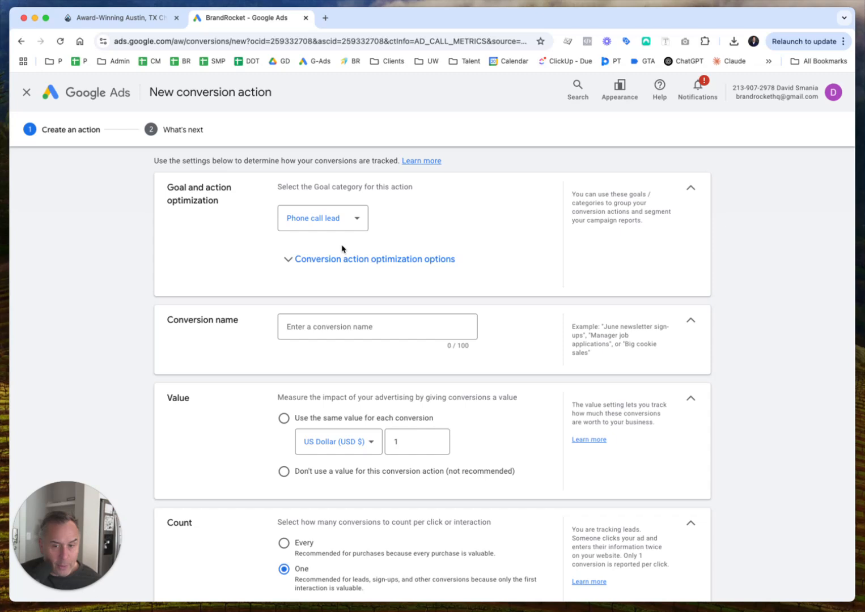
pyautogui.click(285, 263)
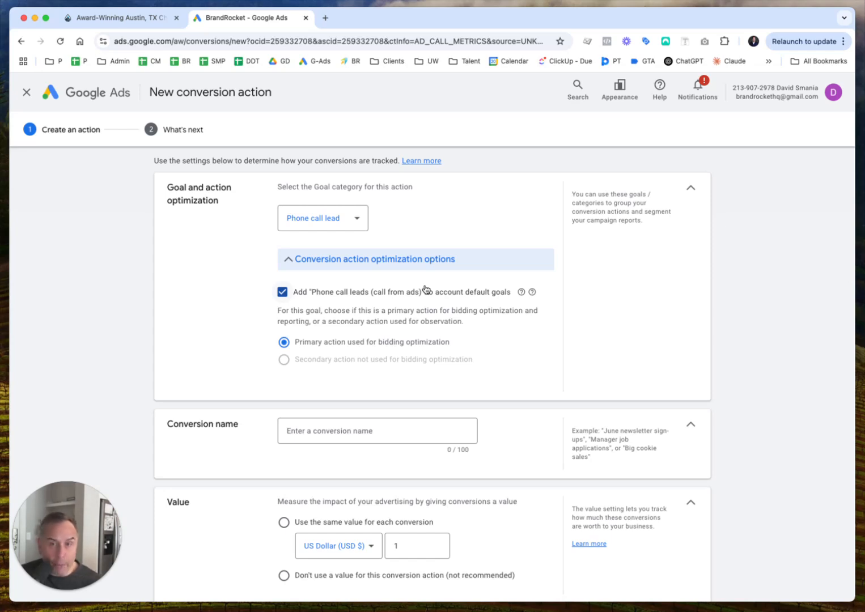
pyautogui.scroll(-5, 397, 286)
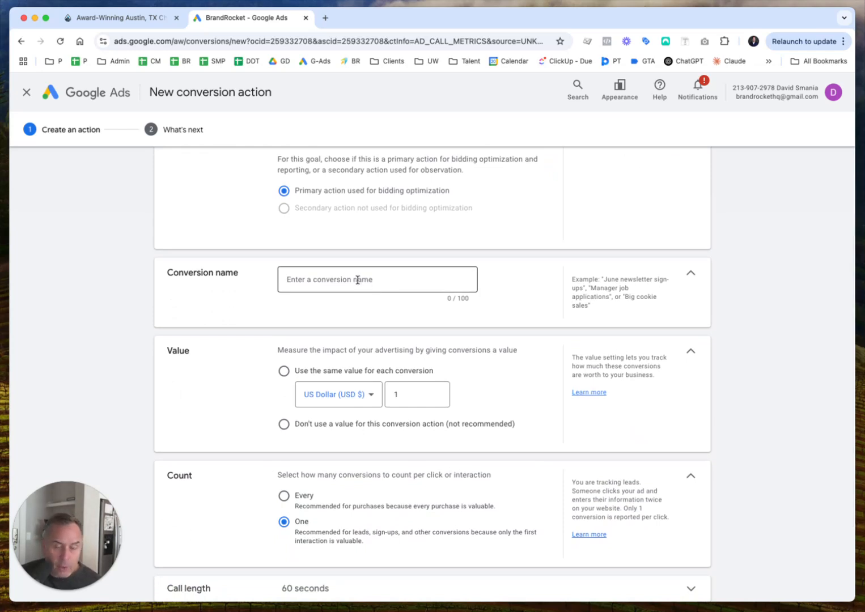
pyautogui.scroll(-4, 357, 280)
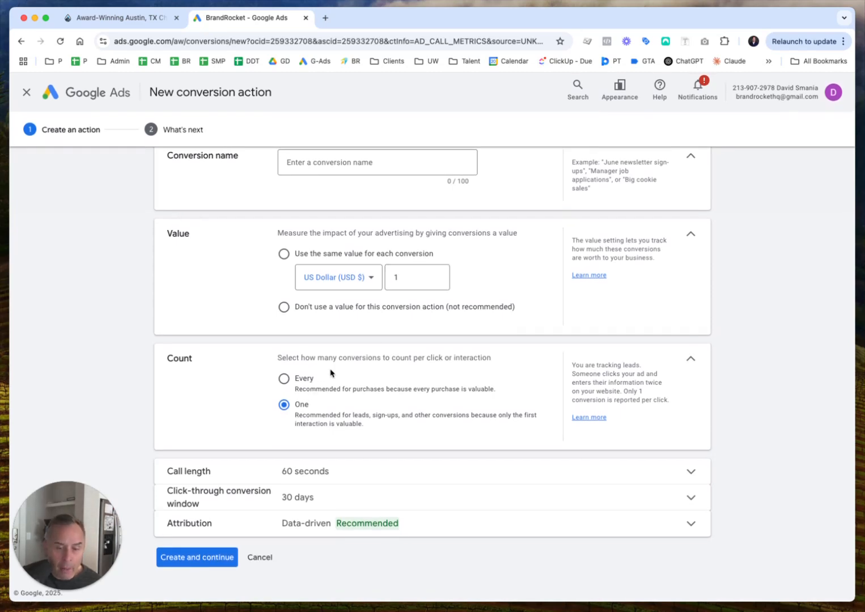
# Try a minimum call length of 120 seconds, and set it back to 60 seconds
pyautogui.click(419, 479)
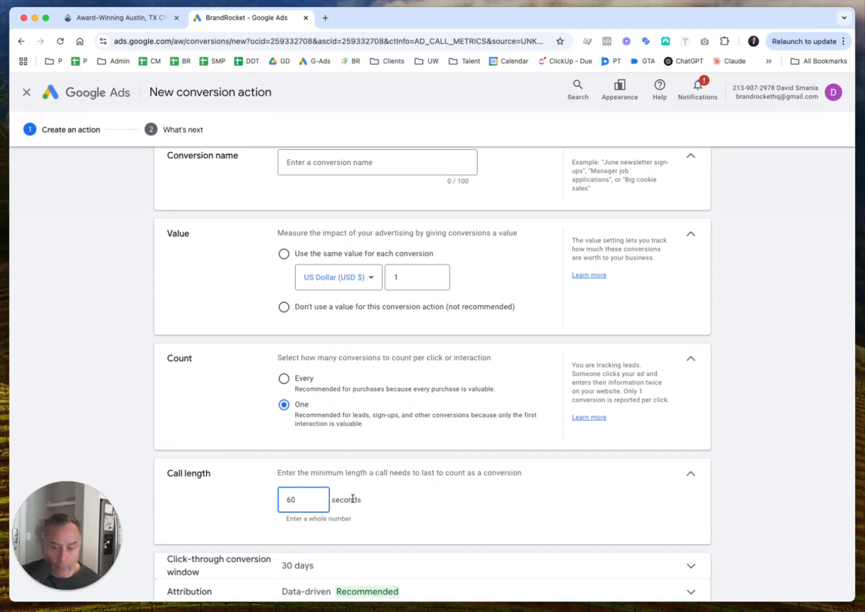
pyautogui.scroll(-2, 352, 498)
pyautogui.click(279, 429)
pyautogui.moveTo(280, 429)
pyautogui.mouseDown()
pyautogui.moveTo(299, 429)
pyautogui.moveTo(264, 435)
pyautogui.mouseUp()
pyautogui.write('120')
pyautogui.press('BackSpace')
pyautogui.press('BackSpace')
pyautogui.press('BackSpace')
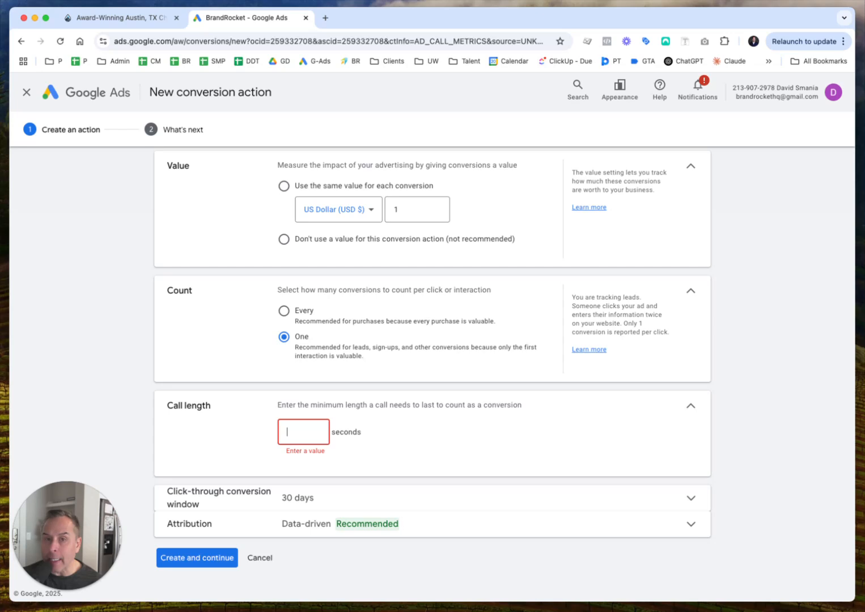
pyautogui.write('60')
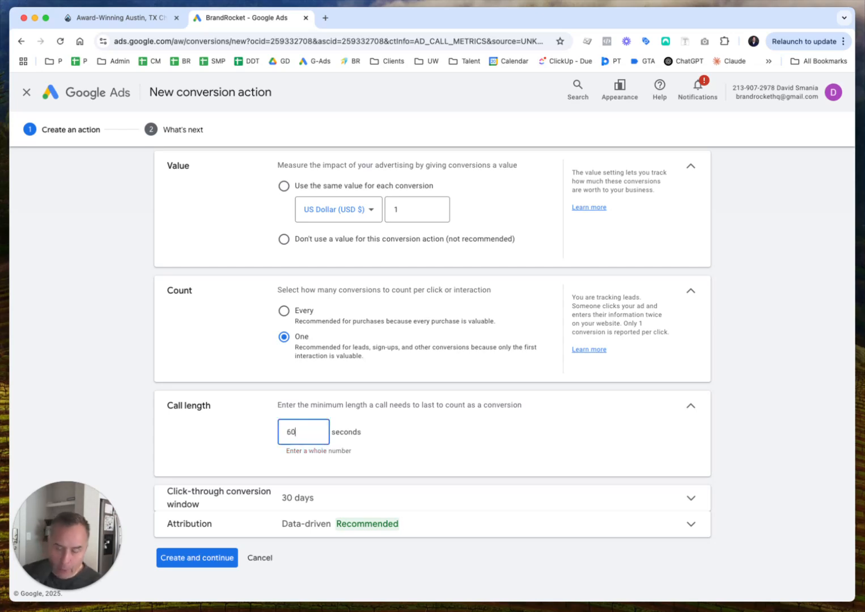
pyautogui.click(113, 363)
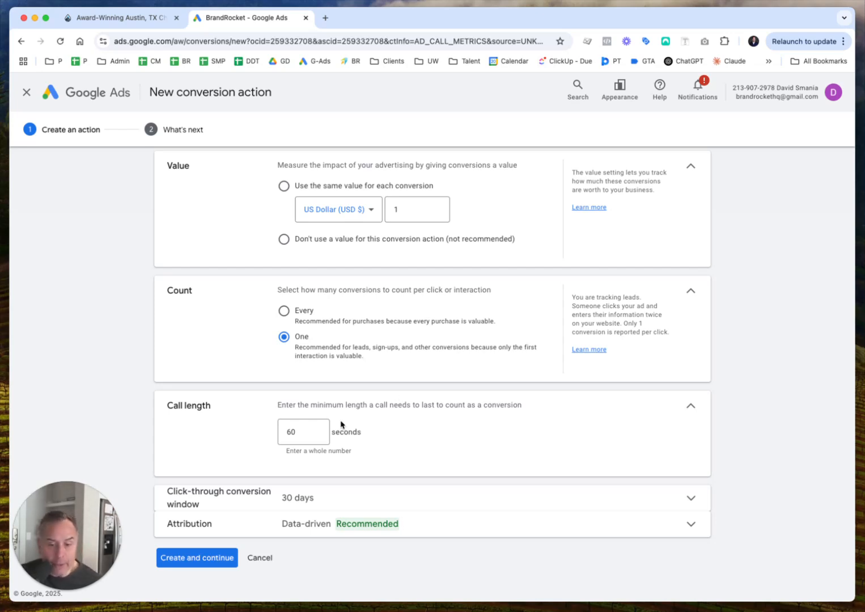
# Set the click-through conversion window to 60 days, and cancel creating the calls-from-ads conversion action
pyautogui.scroll(-1, 323, 429)
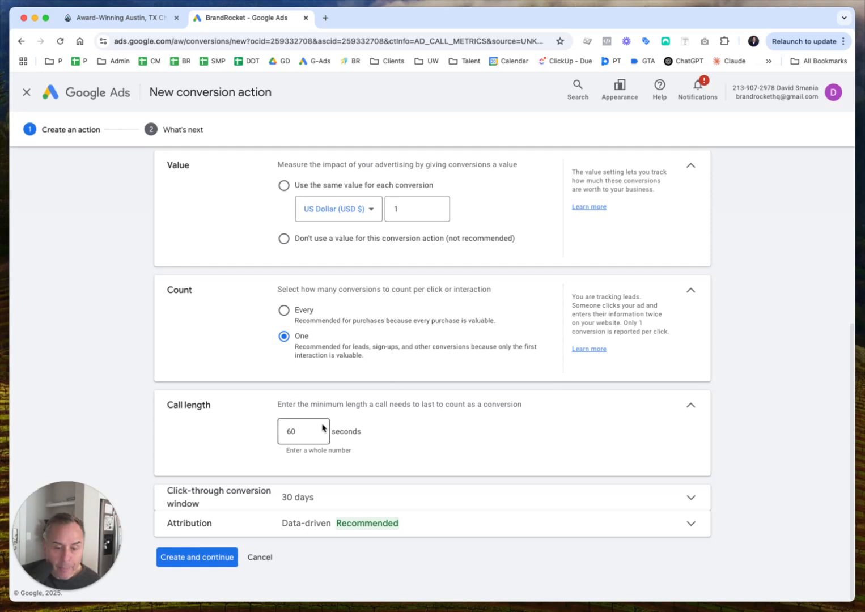
pyautogui.click(369, 492)
pyautogui.scroll(-3, 369, 492)
pyautogui.click(337, 479)
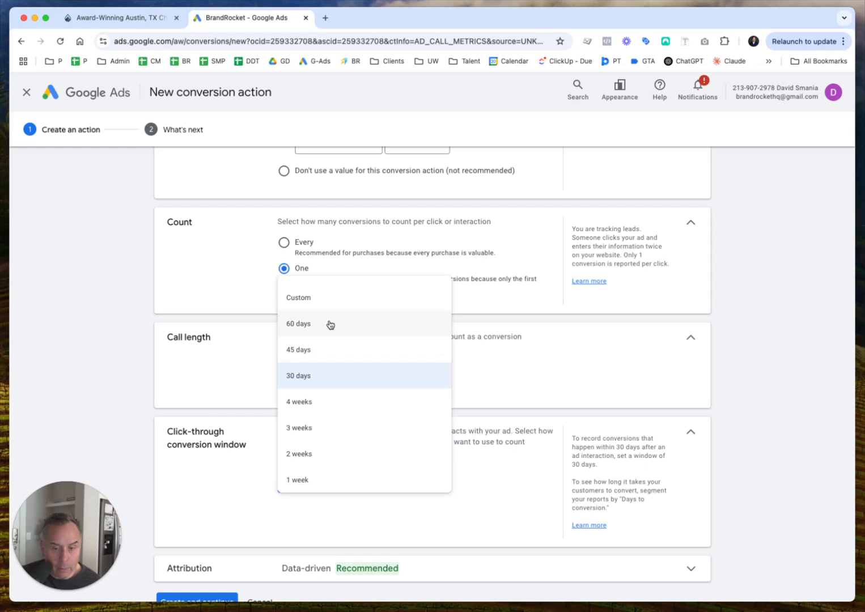
pyautogui.click(330, 324)
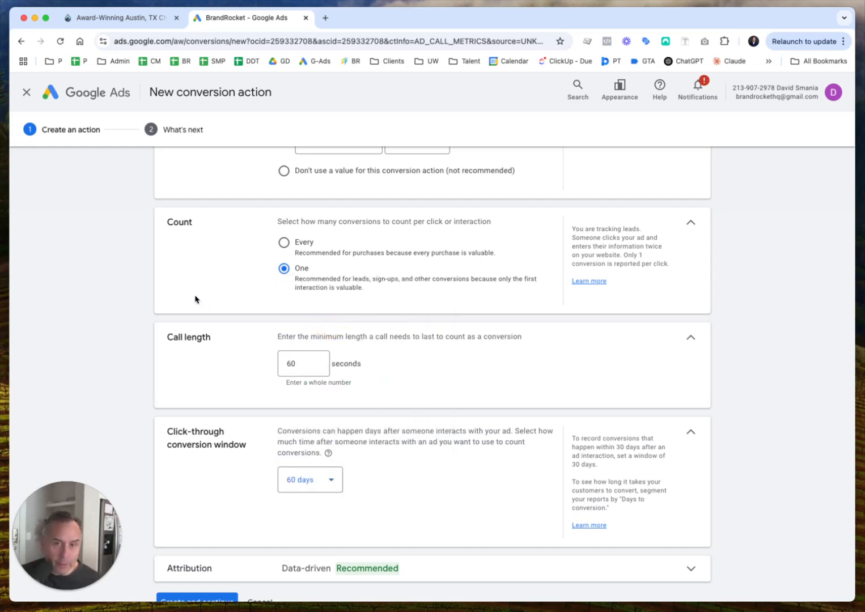
pyautogui.scroll(-1, 143, 283)
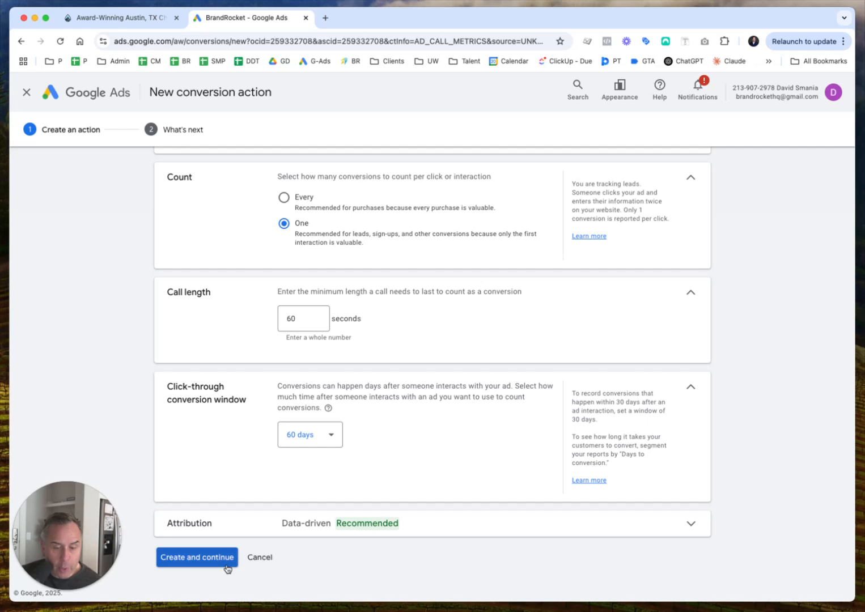
pyautogui.click(258, 557)
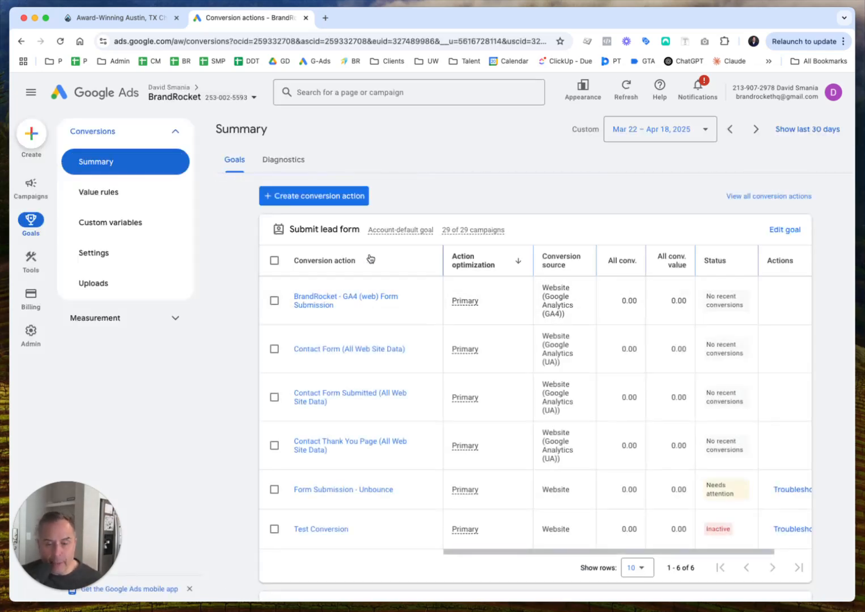
# Start a new phone call conversion action that tracks calls to a phone number on the website
pyautogui.click(338, 192)
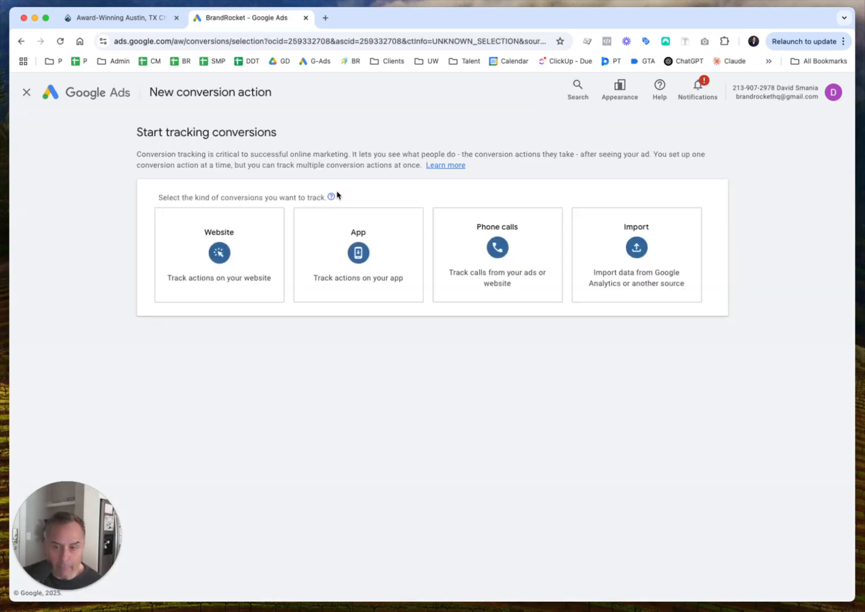
pyautogui.click(508, 235)
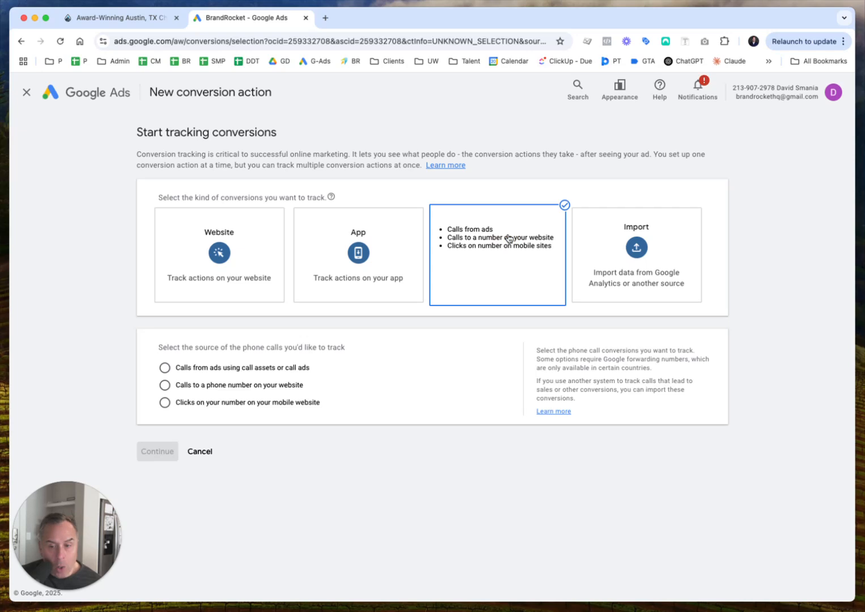
pyautogui.click(163, 386)
pyautogui.click(162, 450)
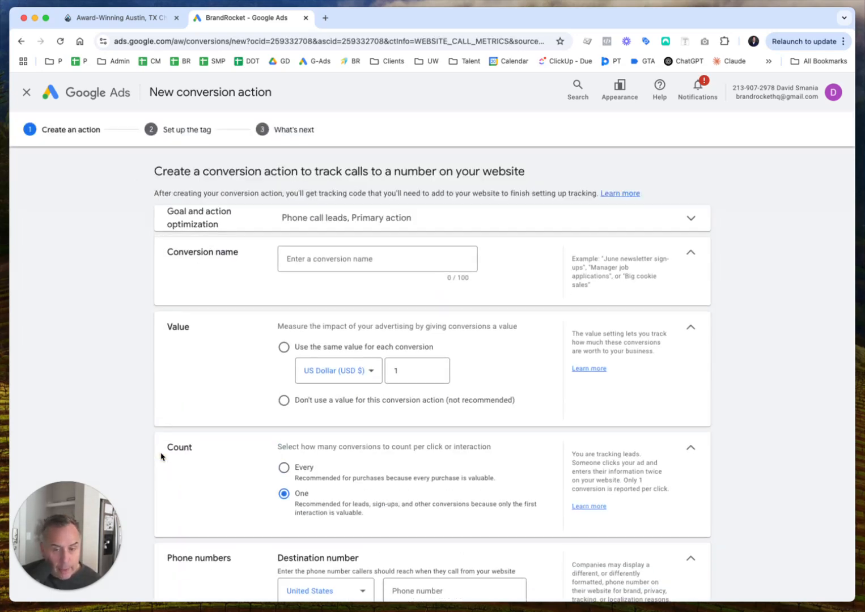
# Expand the website call action's optimization options and review its name, value, count and phone number settings
pyautogui.scroll(-2, 224, 262)
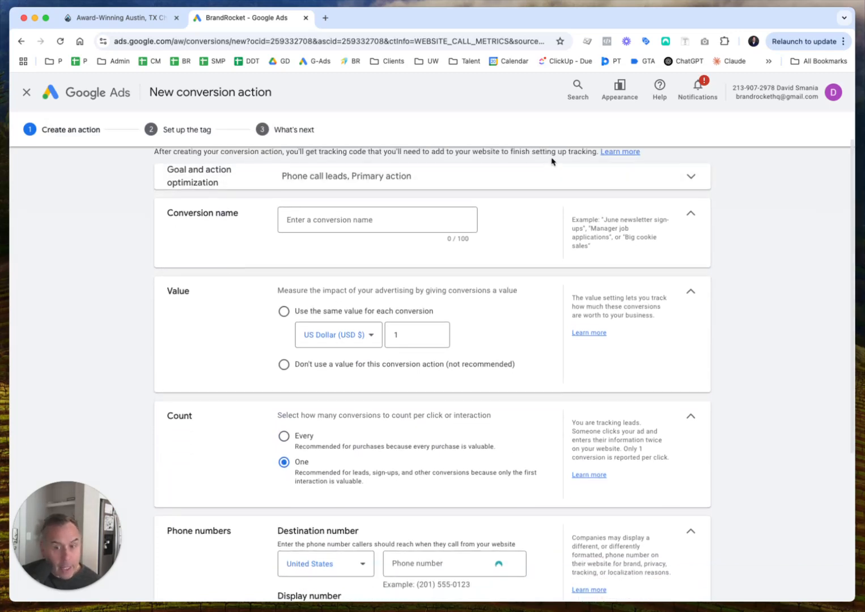
pyautogui.click(543, 176)
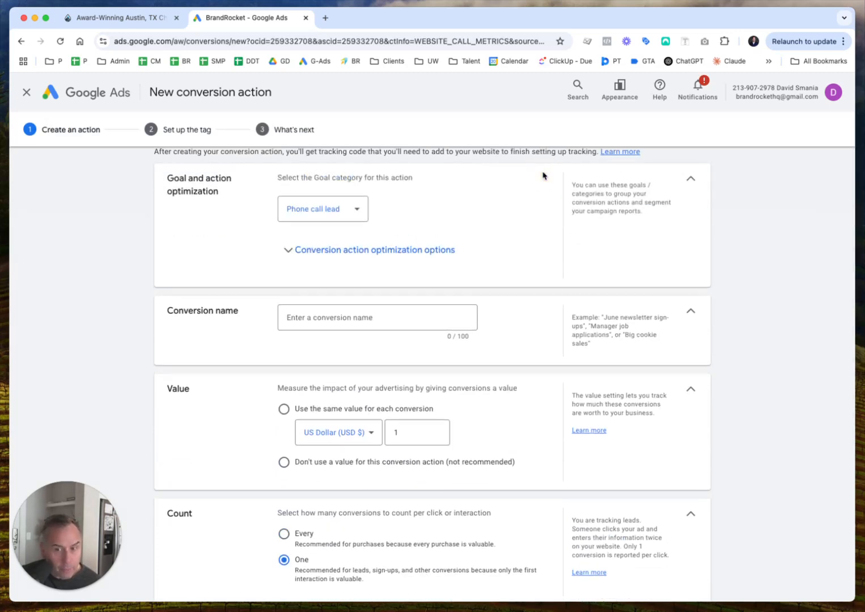
pyautogui.click(284, 256)
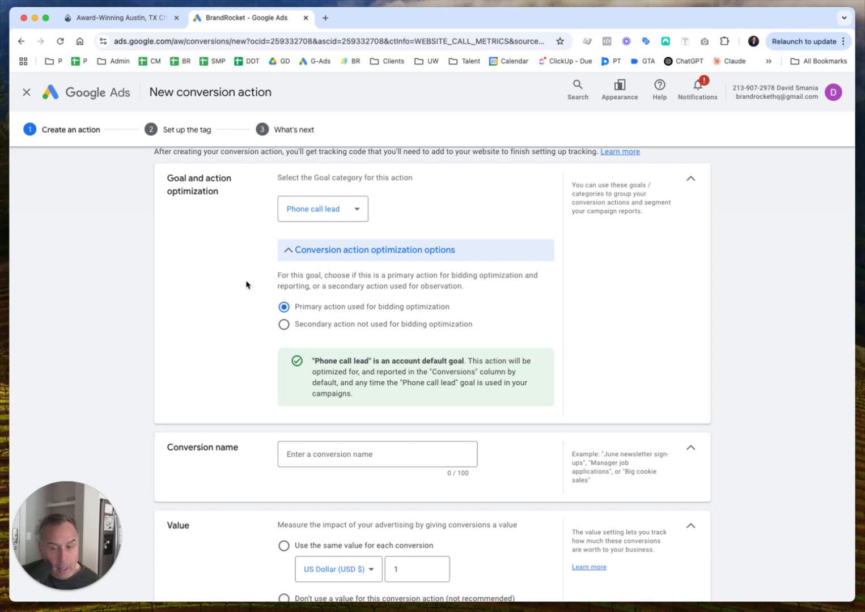
pyautogui.scroll(-3, 199, 293)
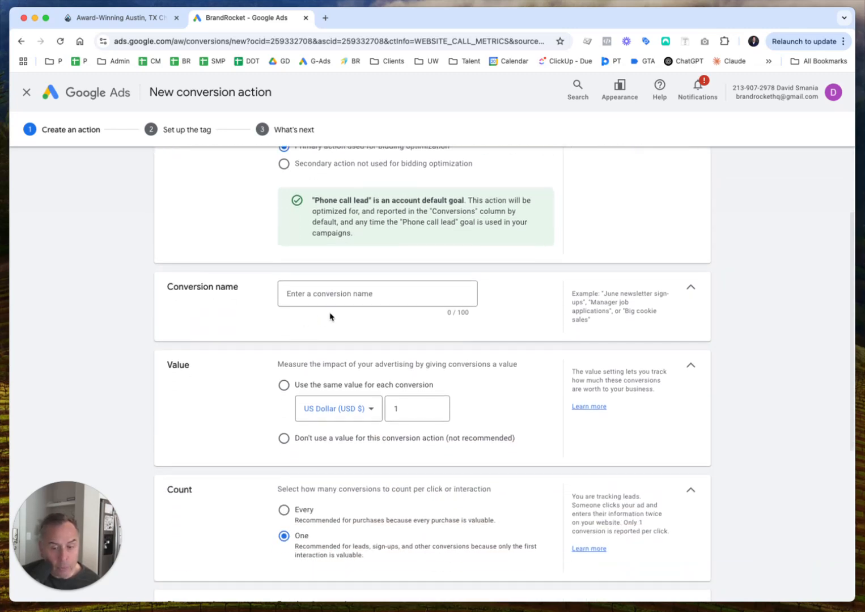
pyautogui.scroll(-3, 315, 331)
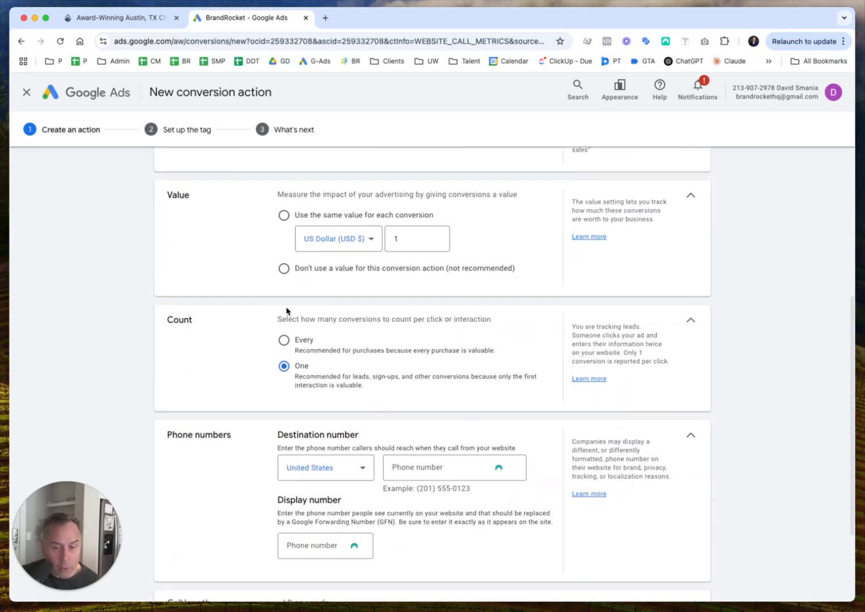
pyautogui.scroll(-1, 286, 311)
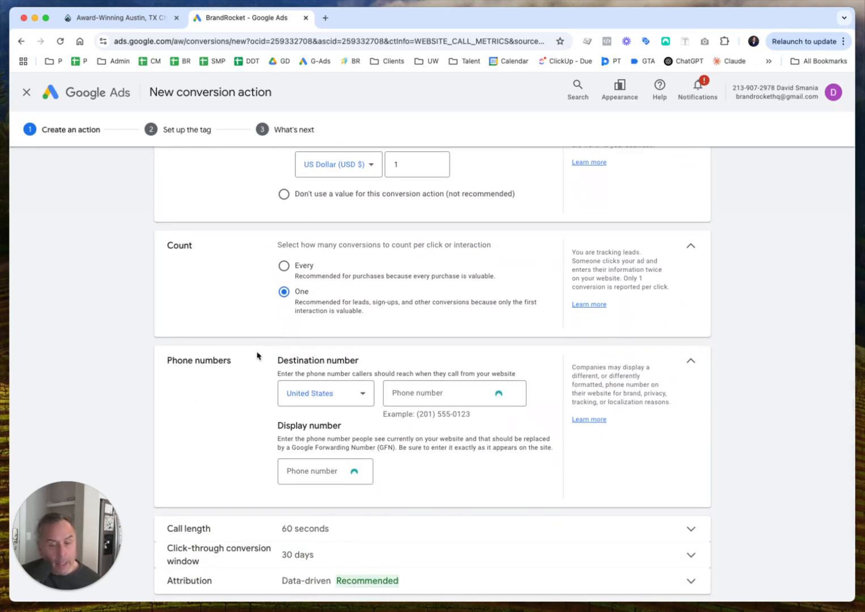
pyautogui.scroll(-1, 257, 355)
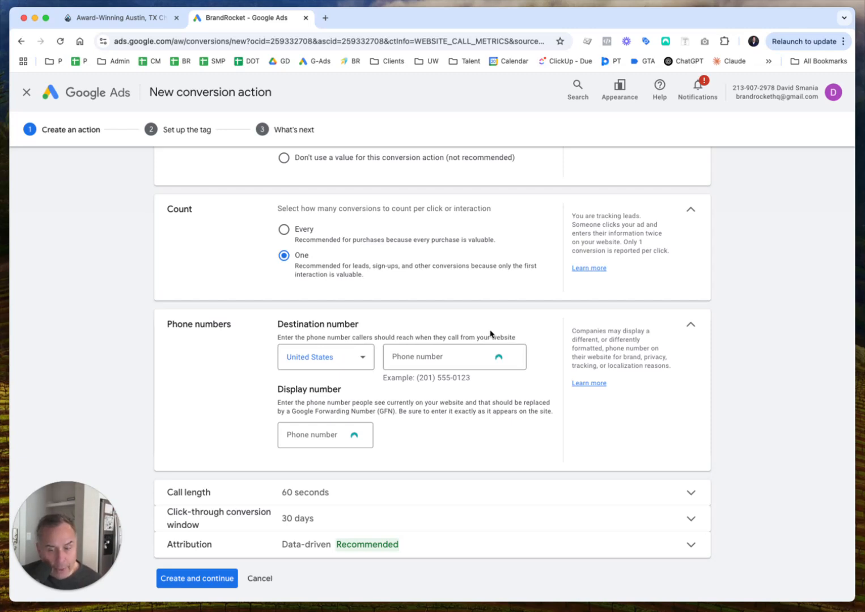
pyautogui.scroll(-1, 491, 334)
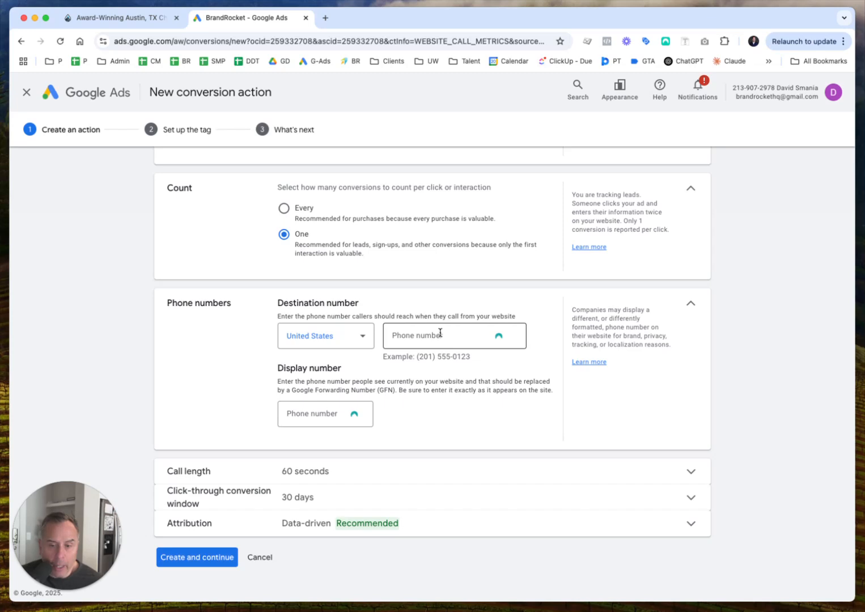
# Examine the empty destination number and display number fields, and open the call length setting
pyautogui.click(435, 335)
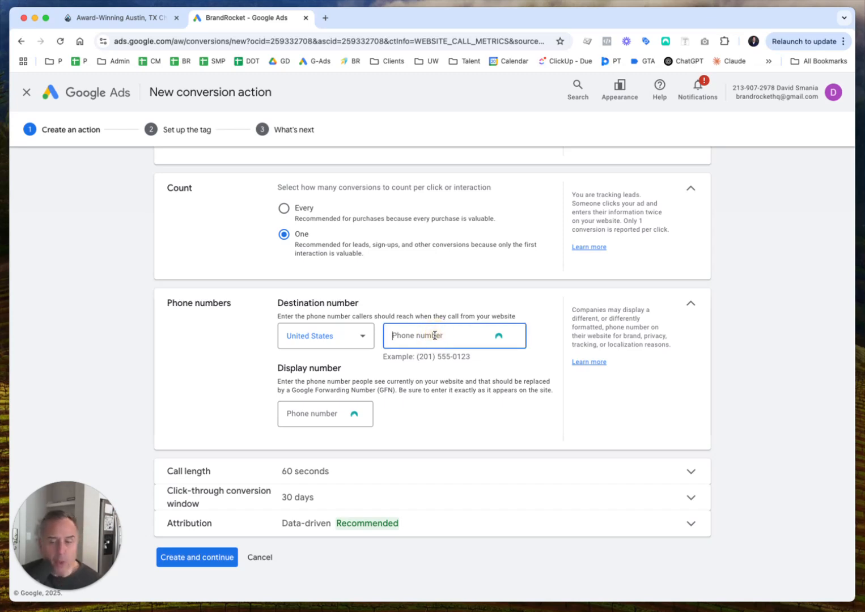
pyautogui.click(434, 336)
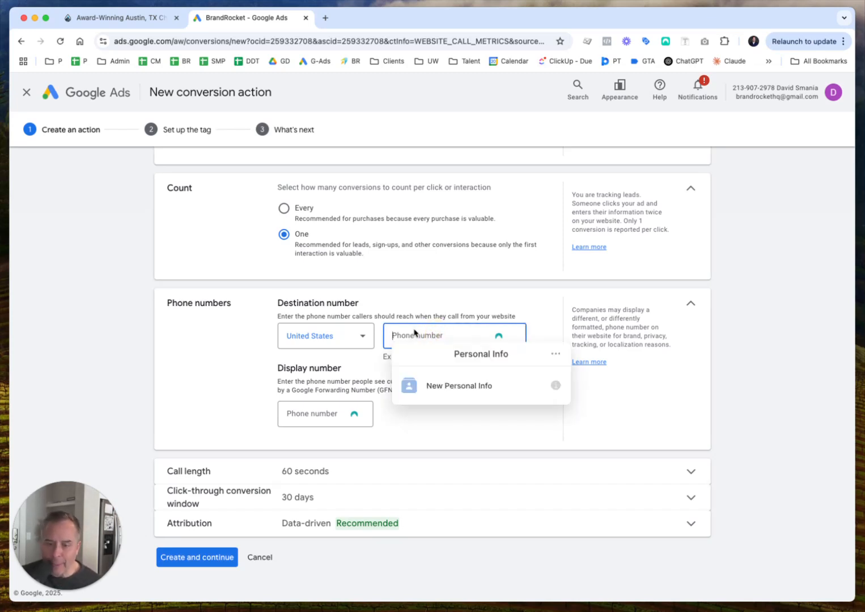
pyautogui.click(309, 415)
pyautogui.click(309, 415)
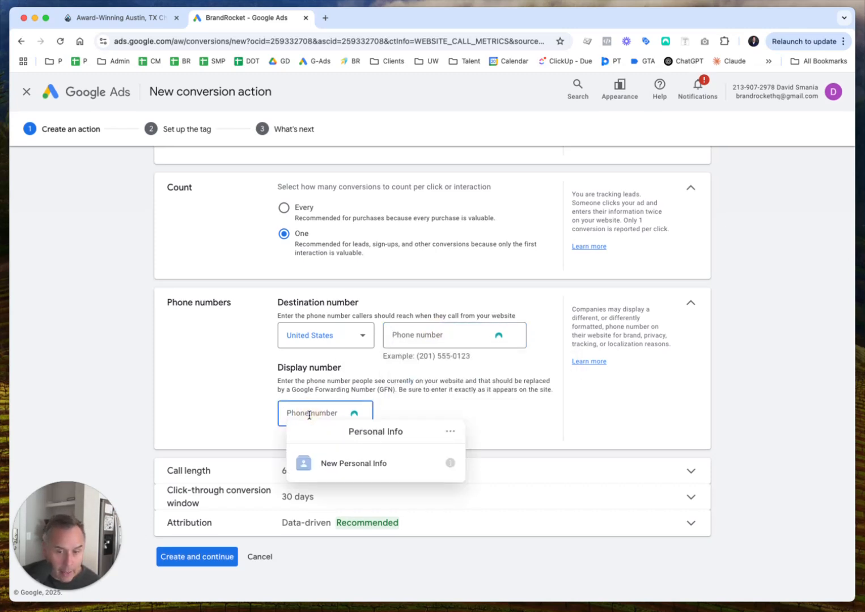
pyautogui.click(411, 311)
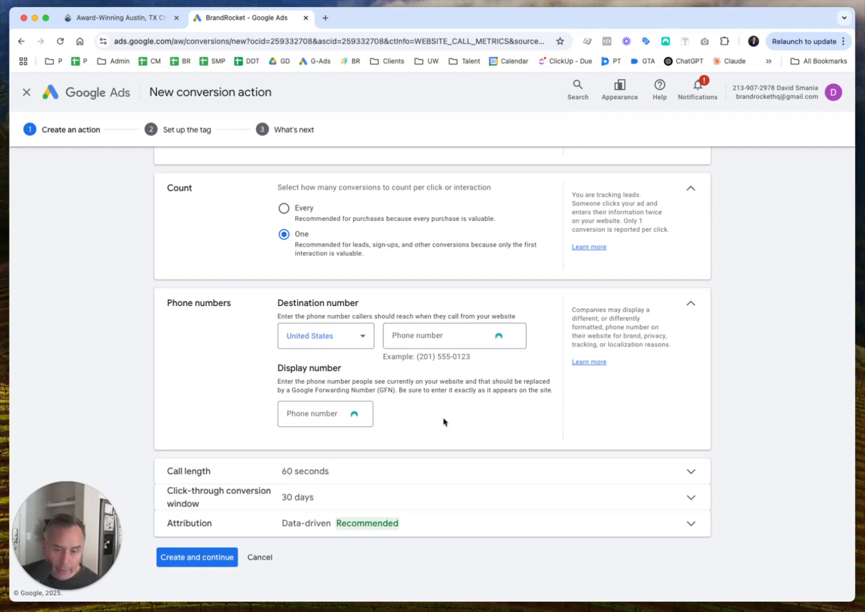
pyautogui.click(421, 465)
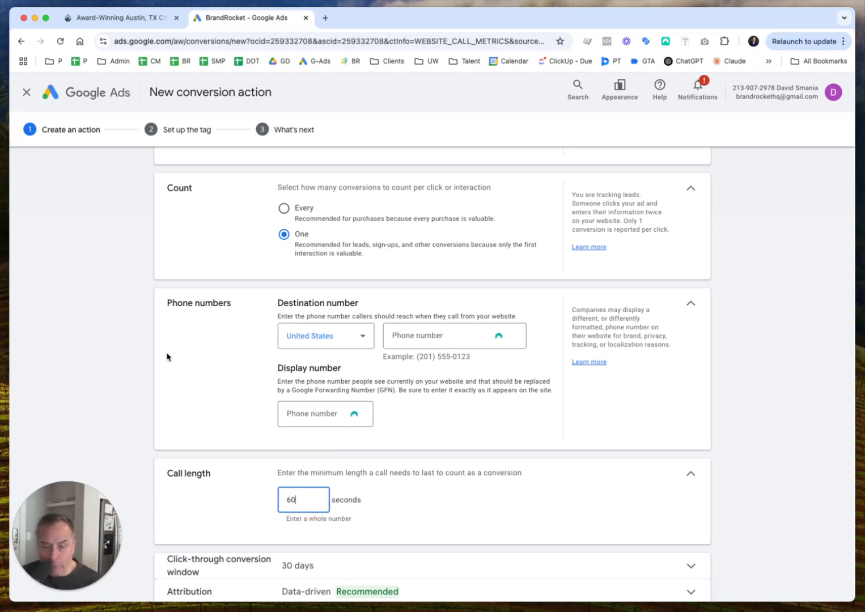
# Review the available click-through conversion window durations for the website call action without choosing a different one
pyautogui.scroll(-3, 167, 357)
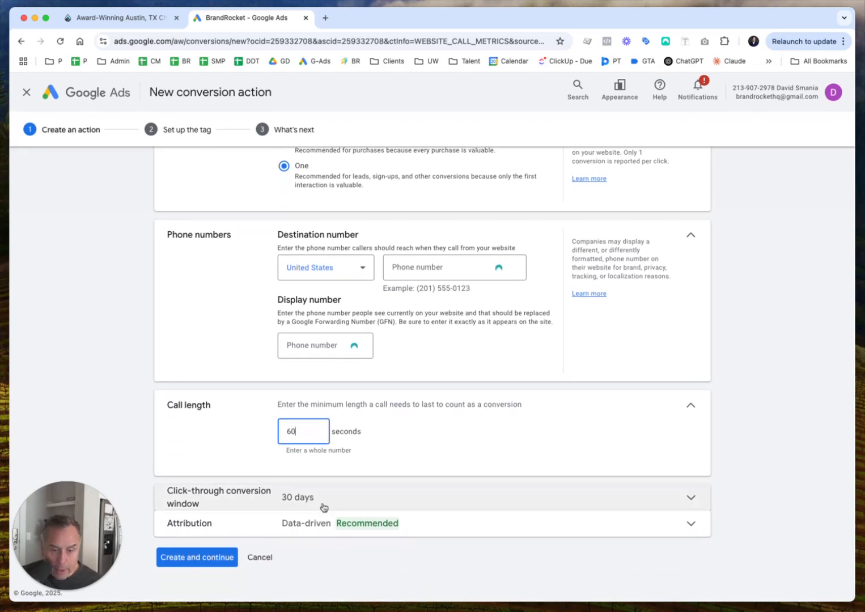
pyautogui.click(375, 506)
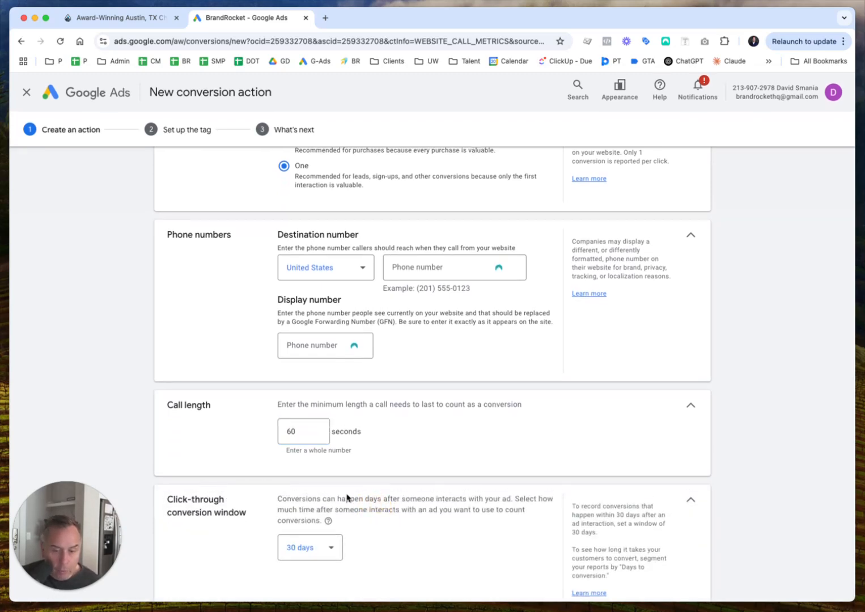
pyautogui.click(331, 545)
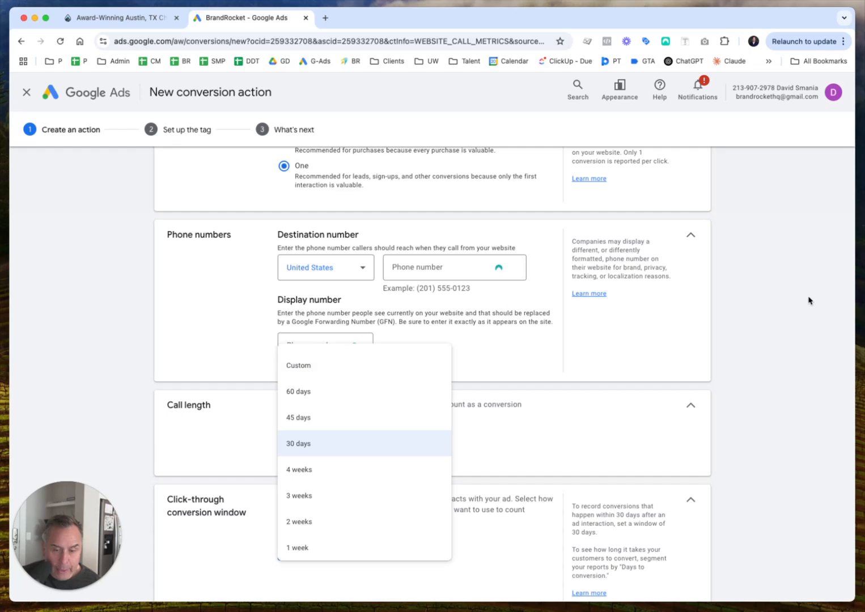
pyautogui.click(783, 304)
pyautogui.scroll(-2, 783, 303)
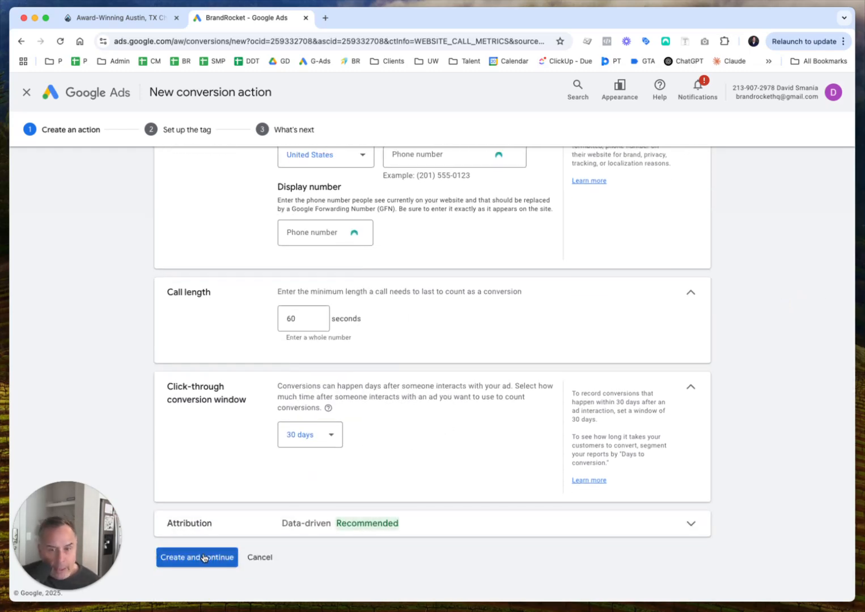
# Name the website call conversion action "test" and try to create it
pyautogui.scroll(10, 203, 558)
pyautogui.scroll(1, 203, 559)
pyautogui.click(367, 503)
pyautogui.write('test')
pyautogui.scroll(-1, 367, 503)
pyautogui.scroll(-10, 367, 503)
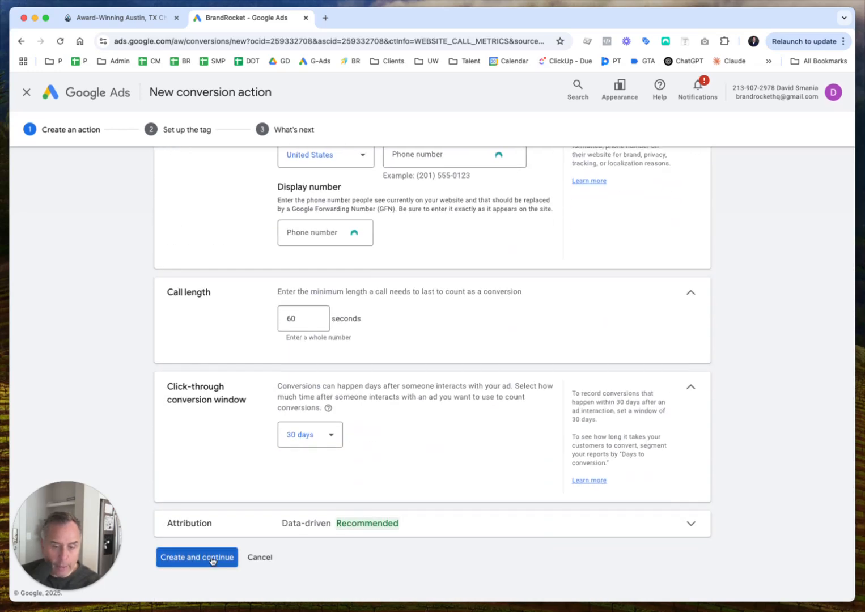
pyautogui.click(212, 560)
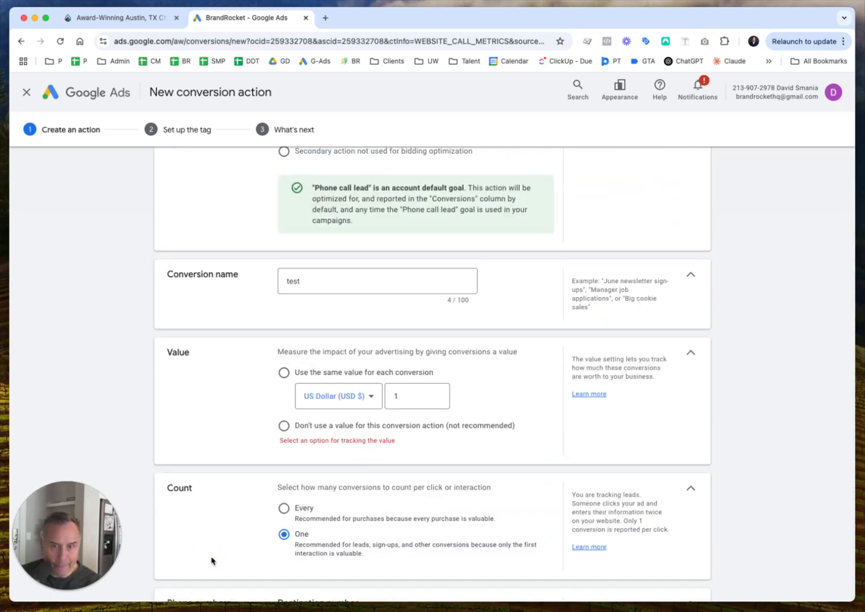
# Try the no-value option, and settle on using the same value for each conversion
pyautogui.click(284, 377)
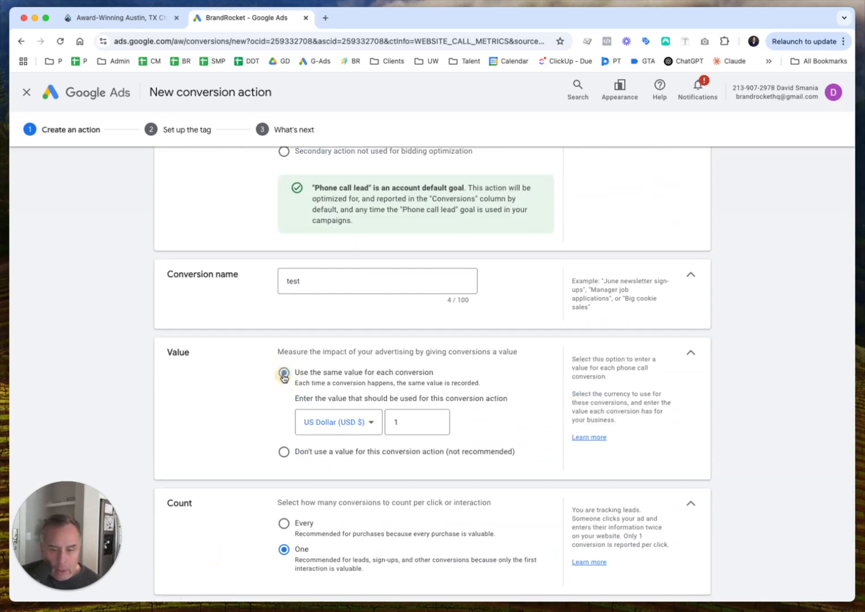
pyautogui.click(284, 452)
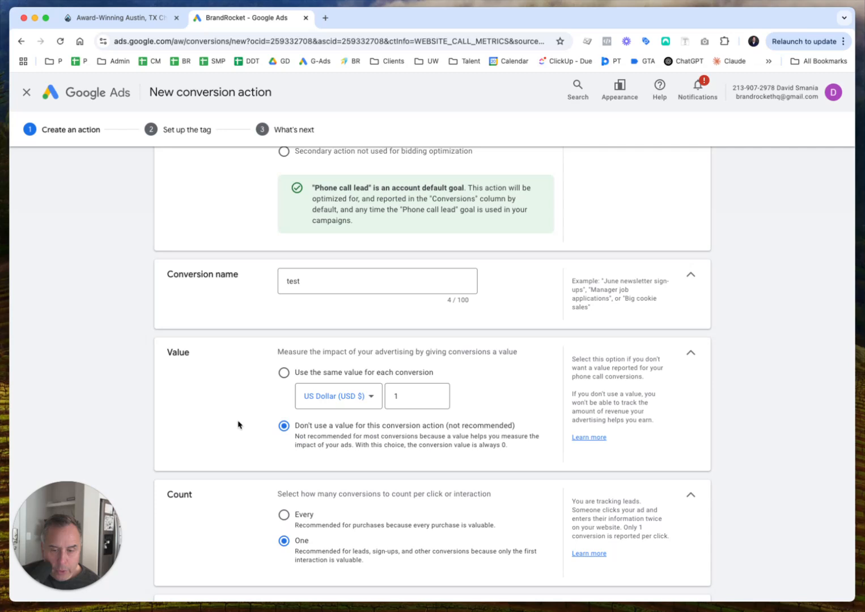
pyautogui.click(284, 373)
# Enter the placeholder phone number as the United States destination number and copy it into the display number
pyautogui.scroll(-1, 310, 389)
pyautogui.scroll(-7, 310, 389)
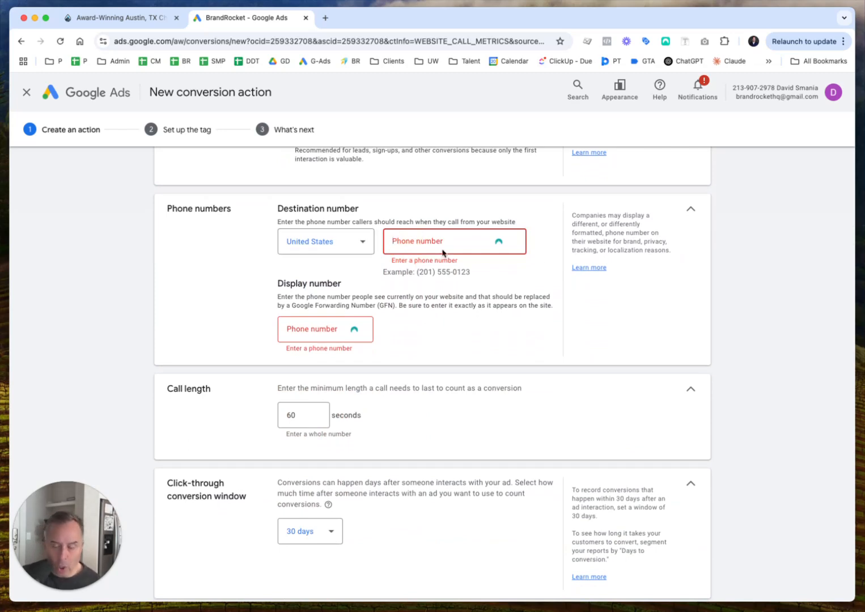
pyautogui.write('888-')
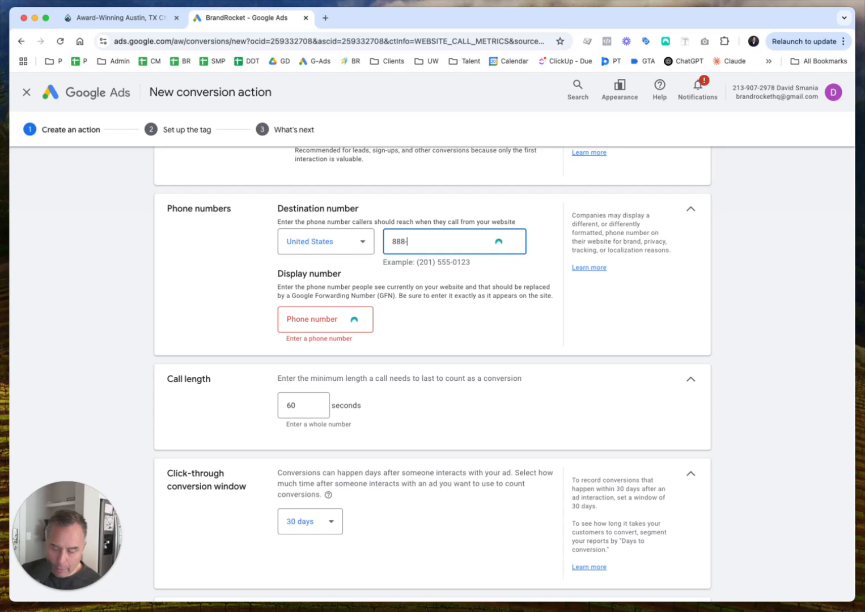
pyautogui.write('888-8888')
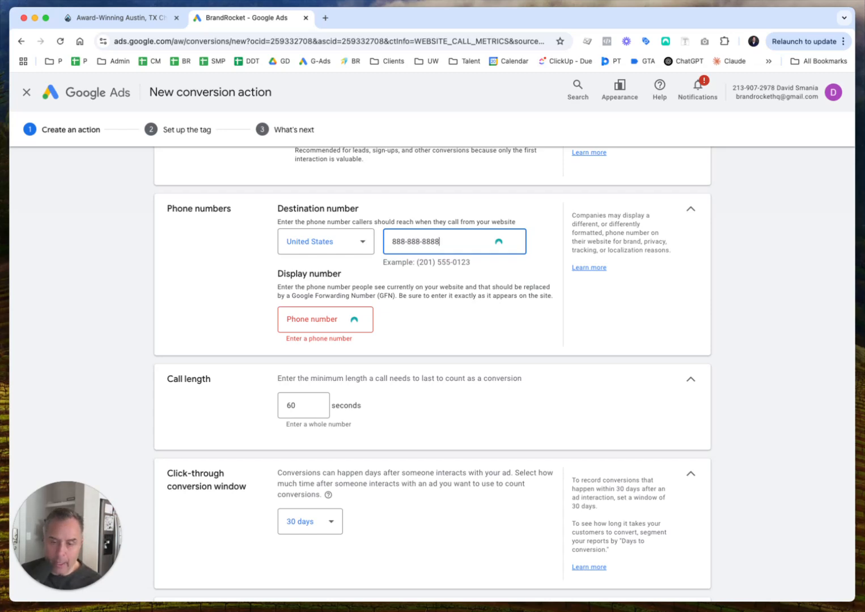
pyautogui.moveTo(442, 247); pyautogui.dragTo(394, 249)
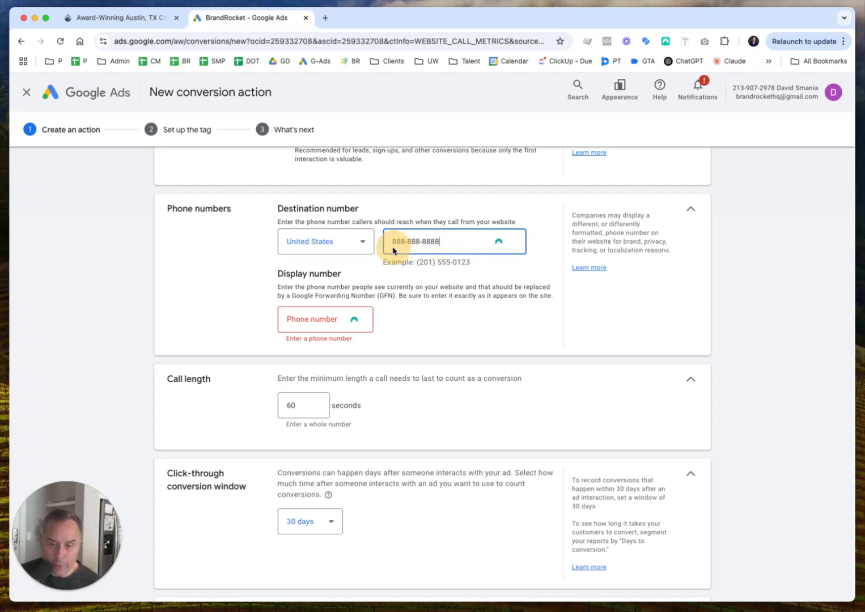
pyautogui.moveTo(444, 239); pyautogui.dragTo(392, 240)
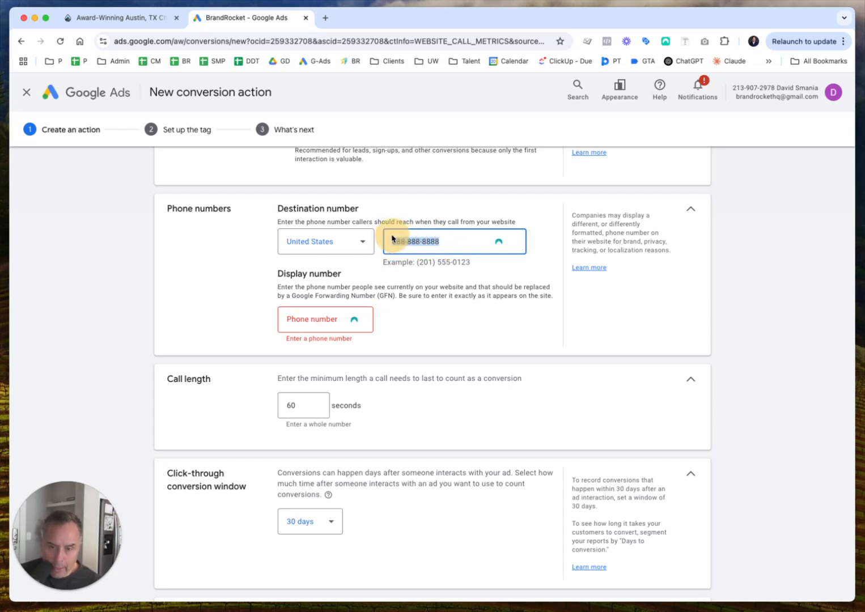
pyautogui.press('super+c')
pyautogui.click(327, 319)
pyautogui.press('super+v')
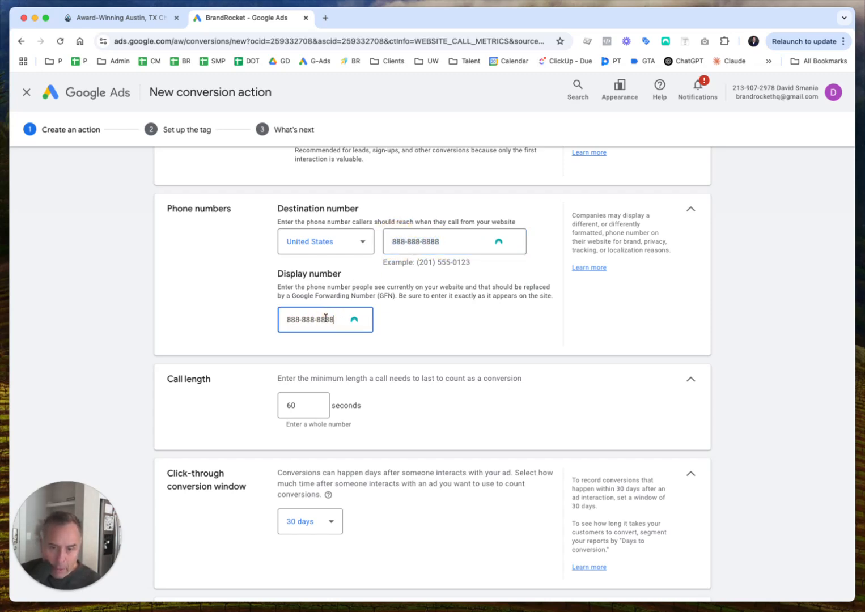
# Create the website call conversion action and show its Google Tag Manager installation instructions
pyautogui.scroll(-1, 325, 321)
pyautogui.scroll(-1, 325, 322)
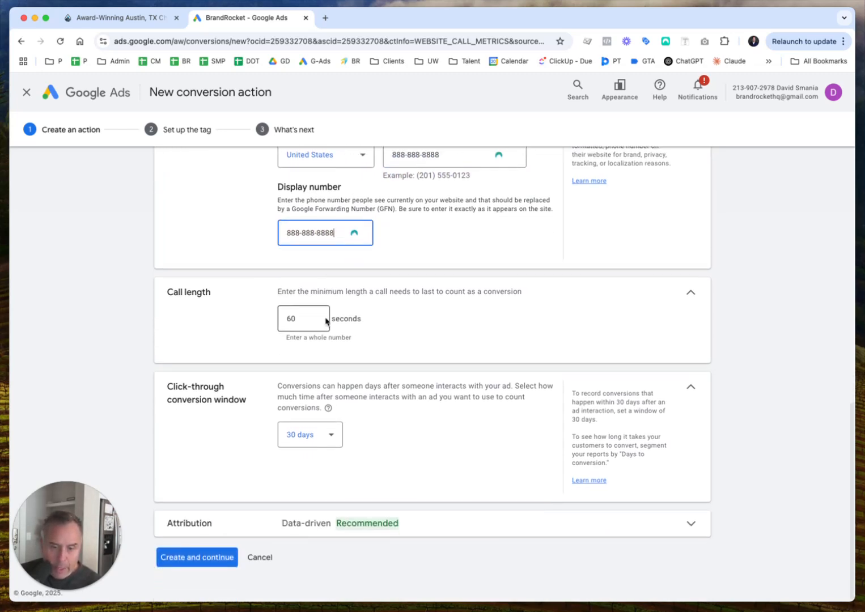
pyautogui.click(220, 558)
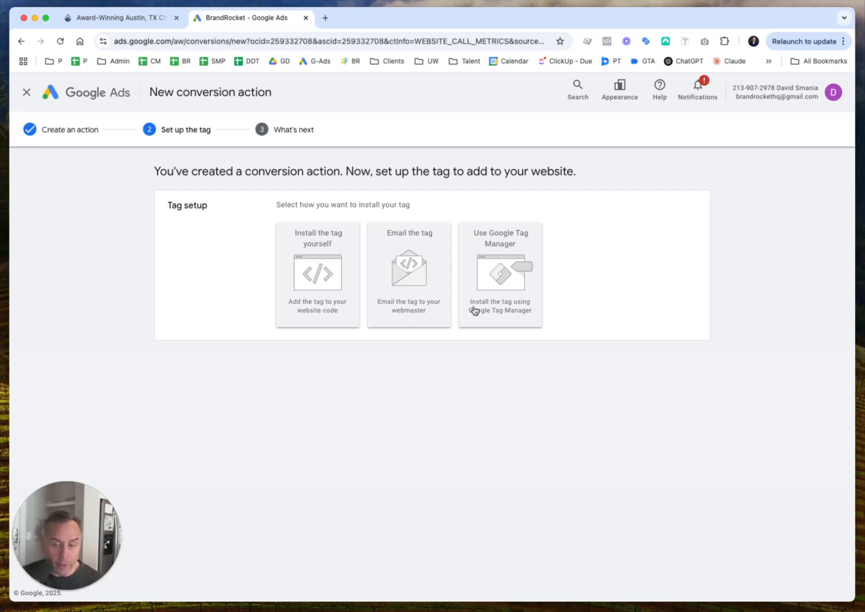
pyautogui.click(508, 272)
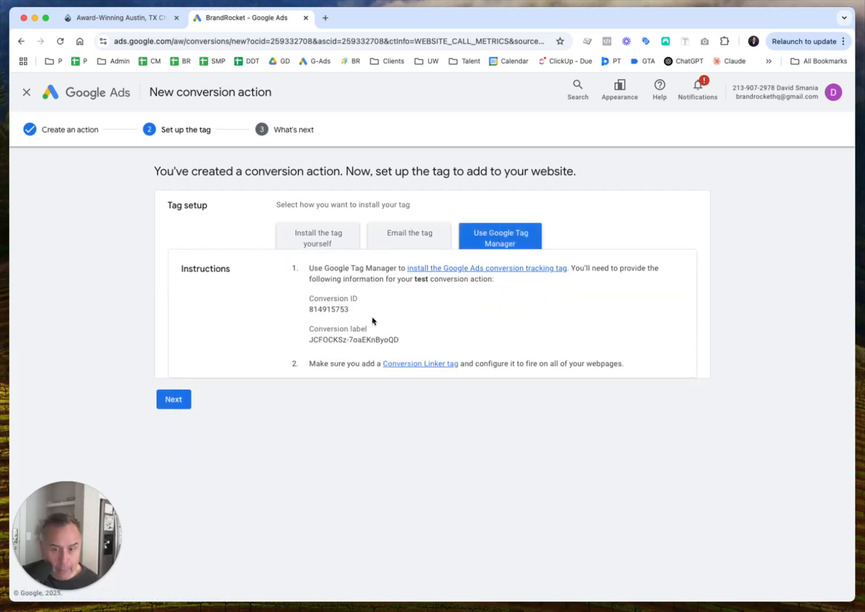
pyautogui.scroll(5, 327, 303)
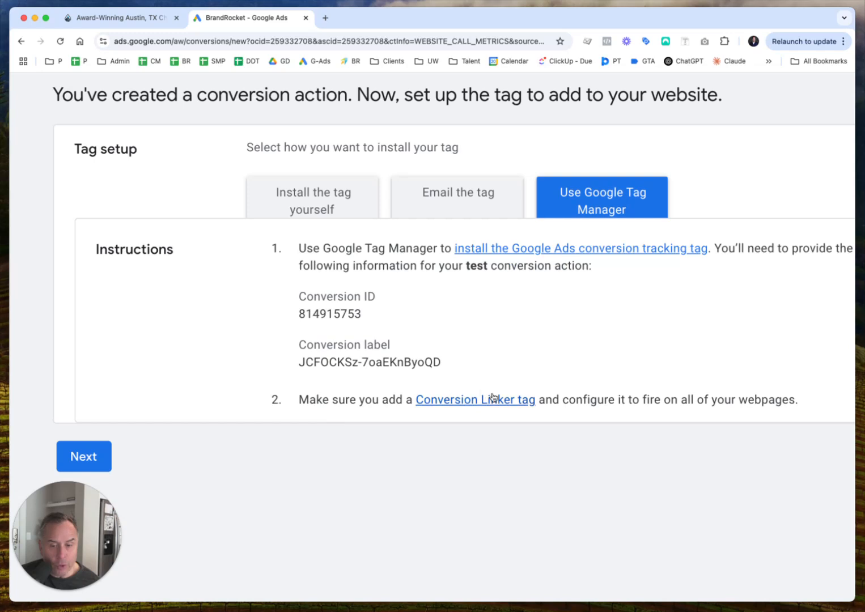